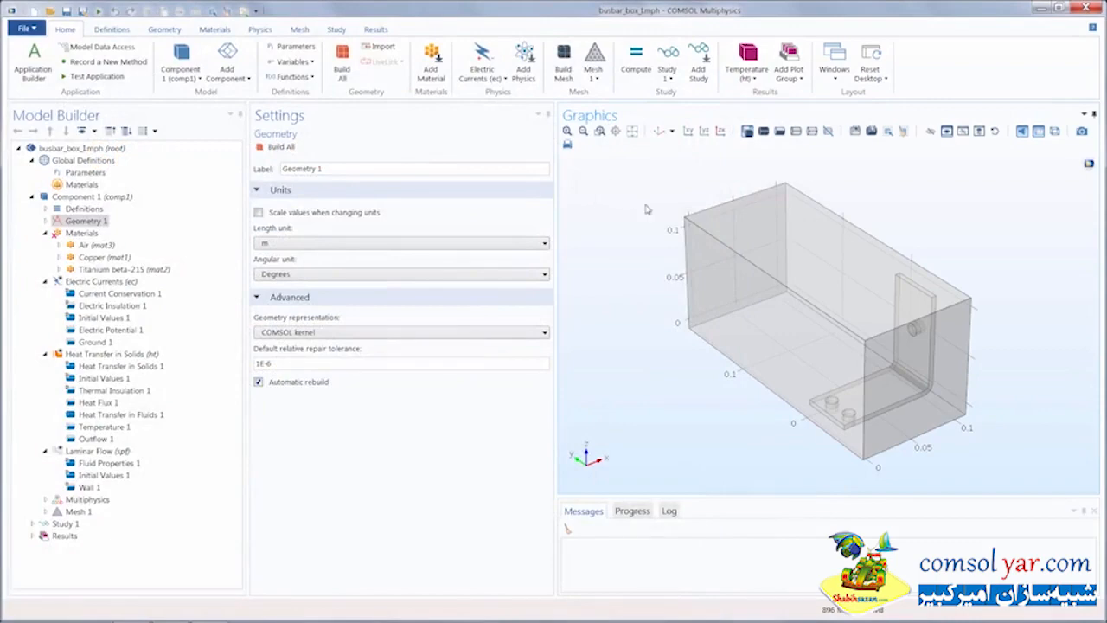
- Orbit the busbar box, then assign Air (mat3) to the enclosing box, domain 1
{"action": "left_click_drag", "start_coordinate": [678, 223], "coordinate": [706, 223]}
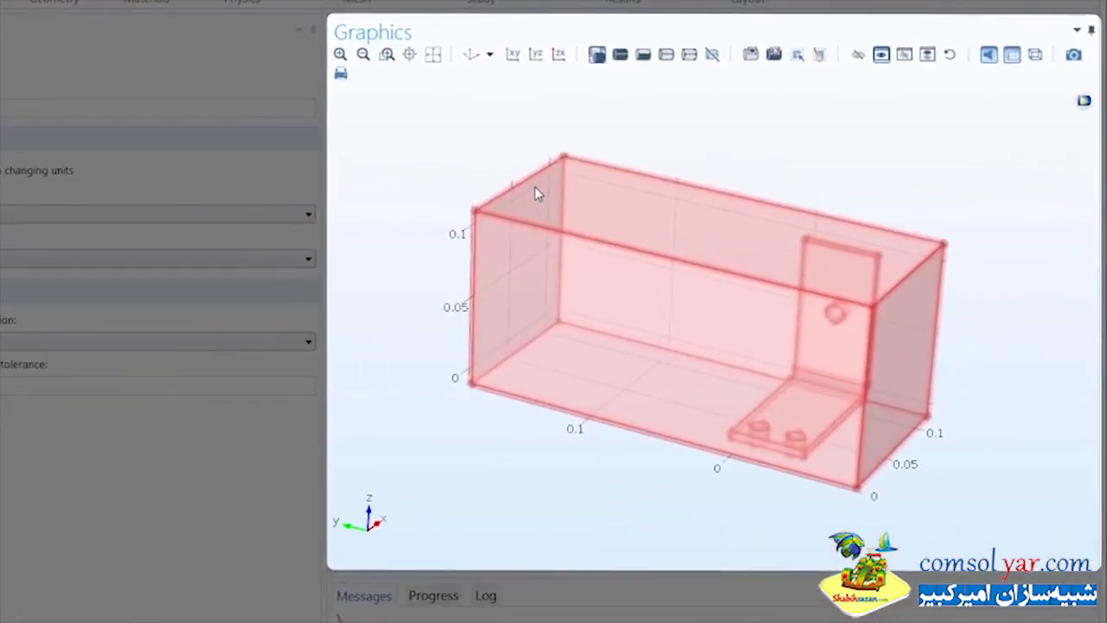
{"action": "left_click_drag", "start_coordinate": [608, 255], "coordinate": [450, 208]}
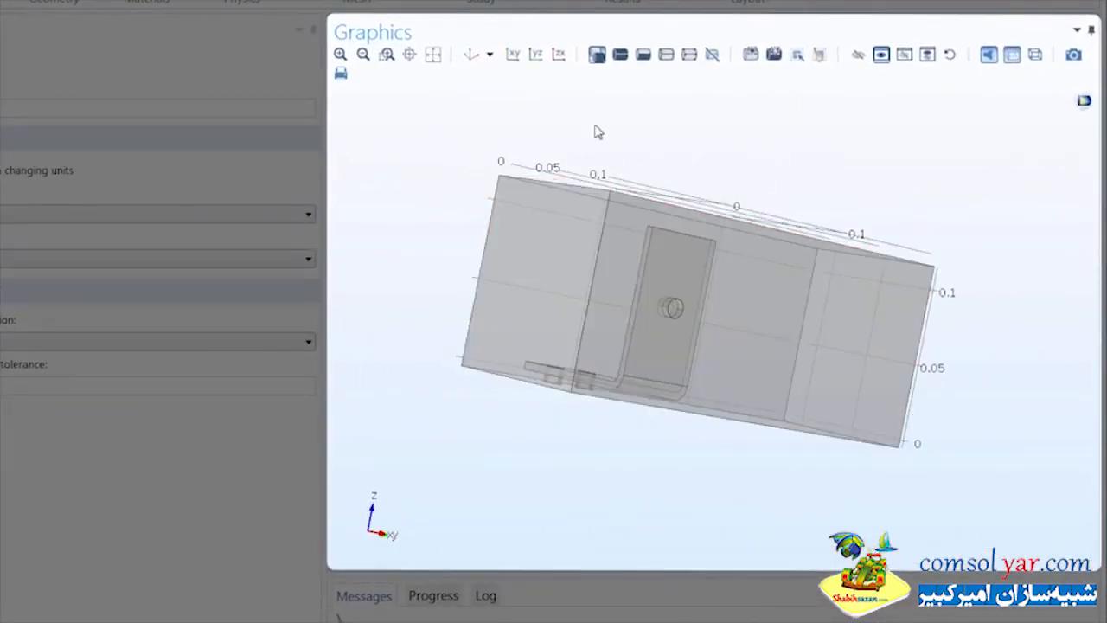
{"action": "left_click", "coordinate": [620, 55]}
{"action": "left_click", "coordinate": [674, 312]}
{"action": "left_click_drag", "start_coordinate": [556, 346], "coordinate": [706, 384]}
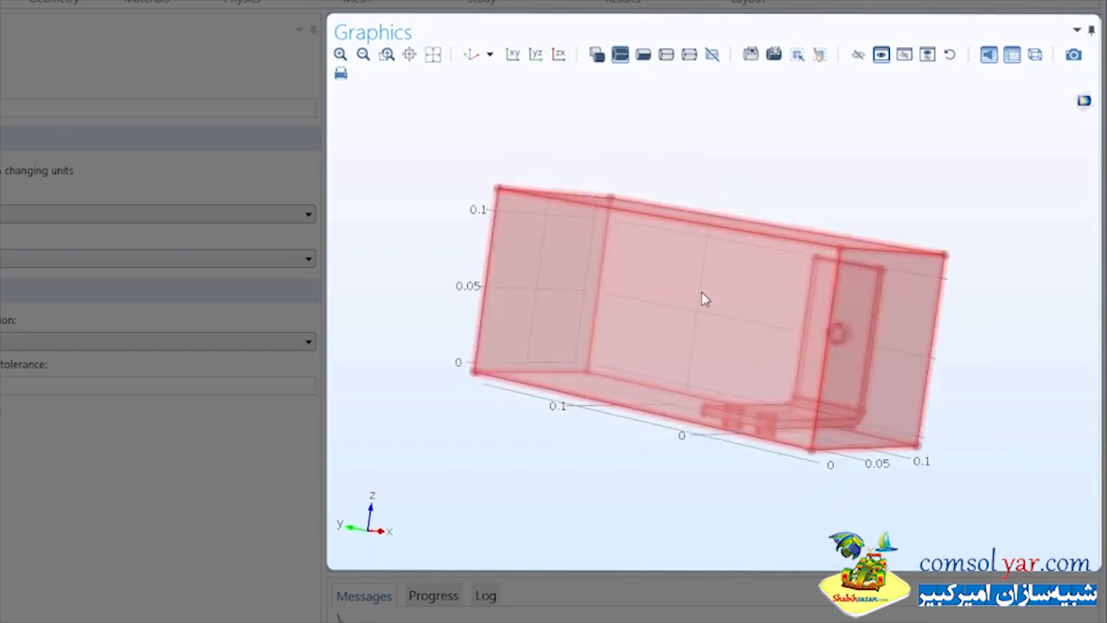
{"action": "left_click", "coordinate": [472, 54]}
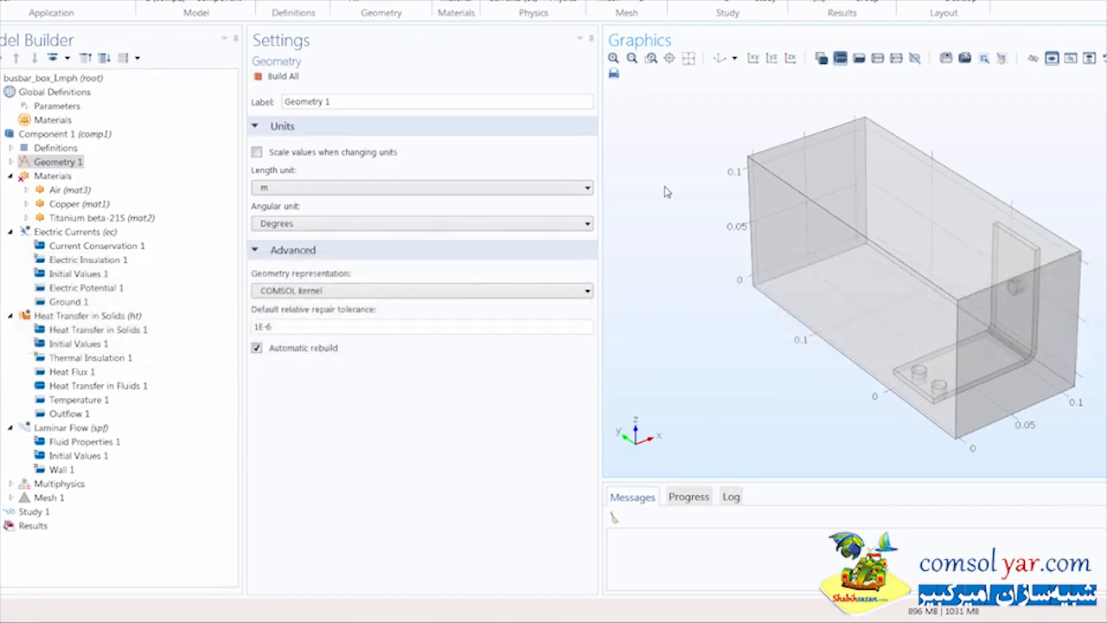
{"action": "left_click", "coordinate": [85, 191]}
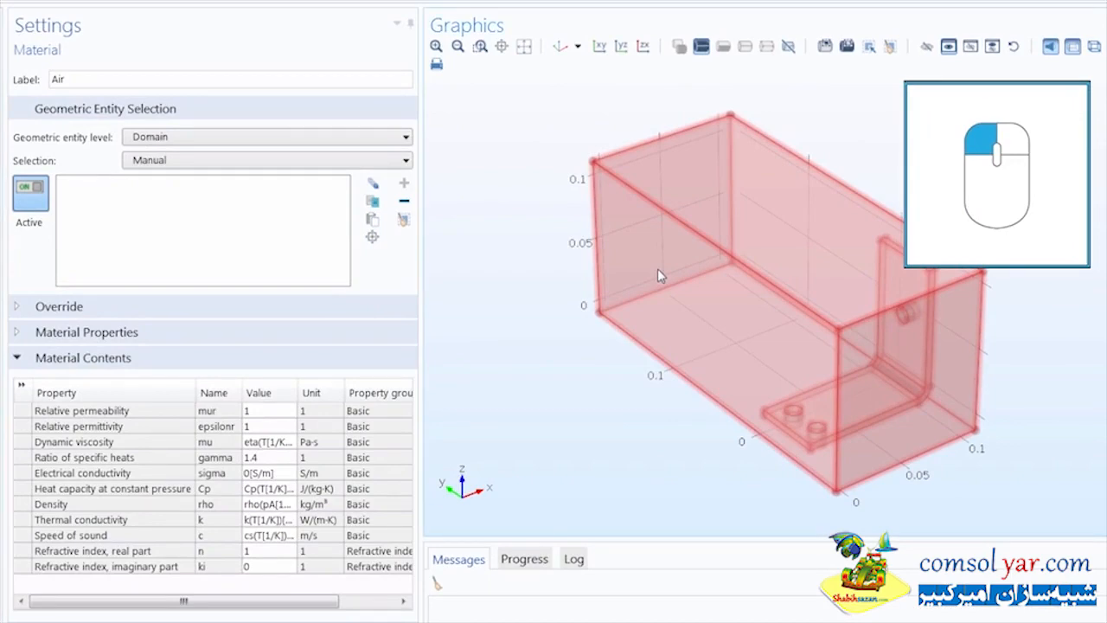
{"action": "left_click", "coordinate": [659, 274]}
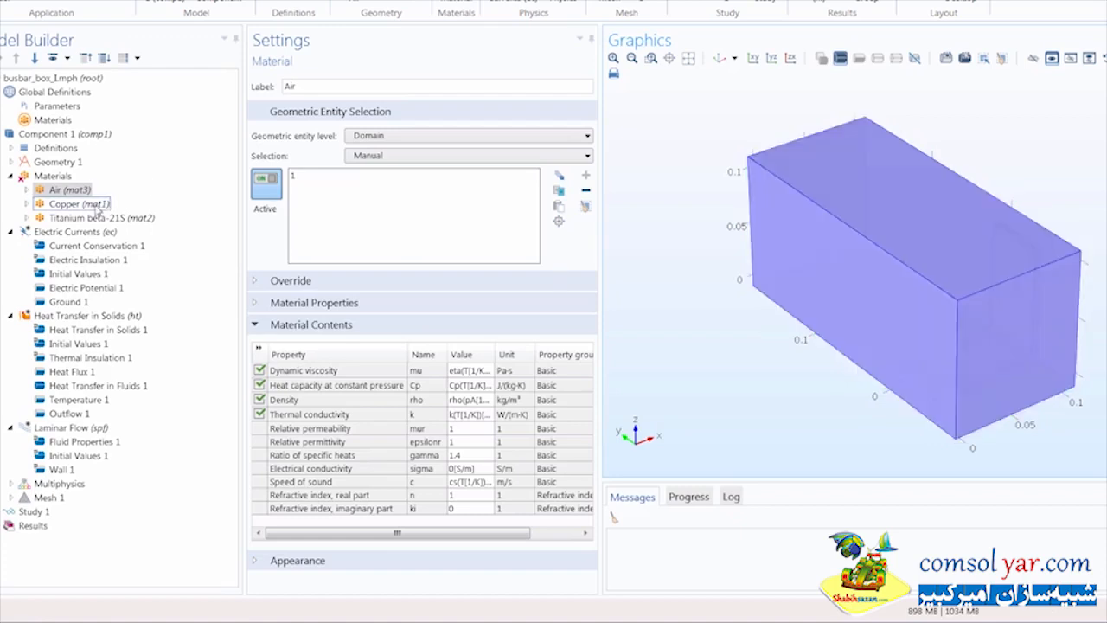
- Open Copper (mat1), select then deselect box domain 1, leaving its domain selection empty
{"action": "left_click", "coordinate": [96, 205]}
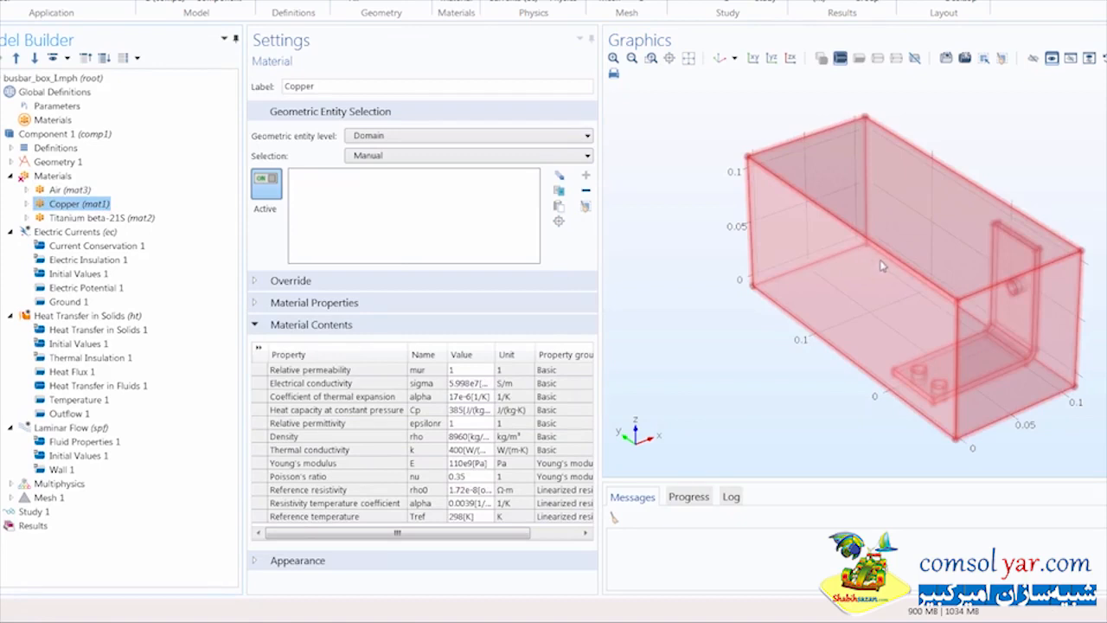
{"action": "left_click", "coordinate": [895, 278]}
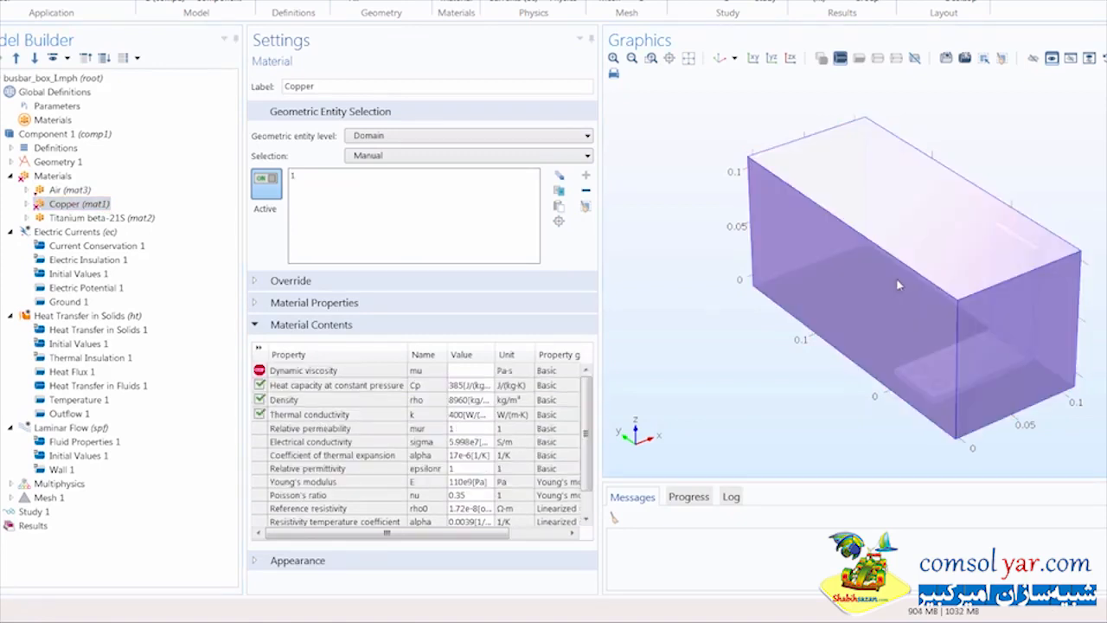
{"action": "mouse_move", "coordinate": [896, 277]}
{"action": "left_mouse_down"}
{"action": "mouse_move", "coordinate": [830, 282]}
{"action": "mouse_move", "coordinate": [724, 262]}
{"action": "mouse_move", "coordinate": [847, 289]}
{"action": "mouse_move", "coordinate": [946, 334]}
{"action": "mouse_move", "coordinate": [934, 337]}
{"action": "left_mouse_up"}
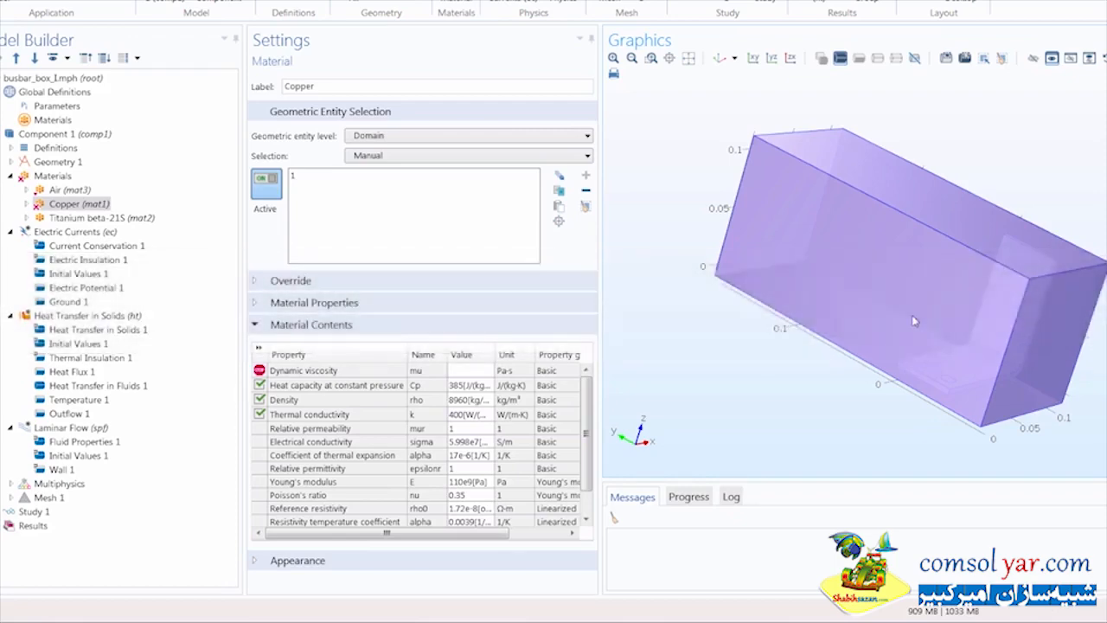
{"action": "left_click", "coordinate": [805, 271]}
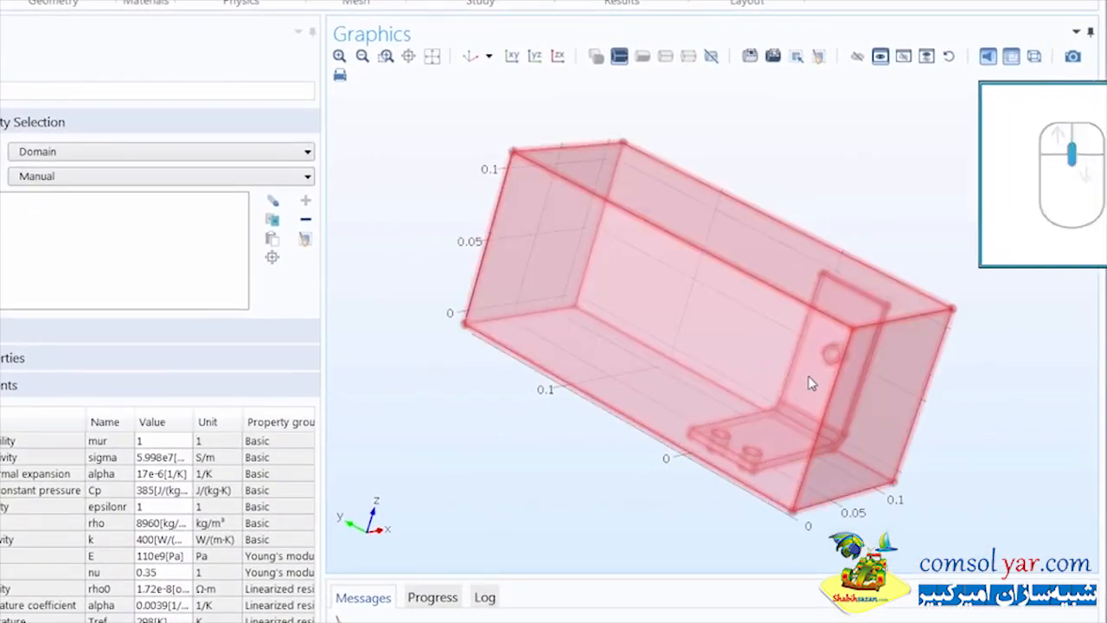
- Pick the bracket and change Copper's geometric entity level from Domain to Boundary
{"action": "scroll", "coordinate": [809, 377], "scroll_direction": "down", "scroll_amount": 1}
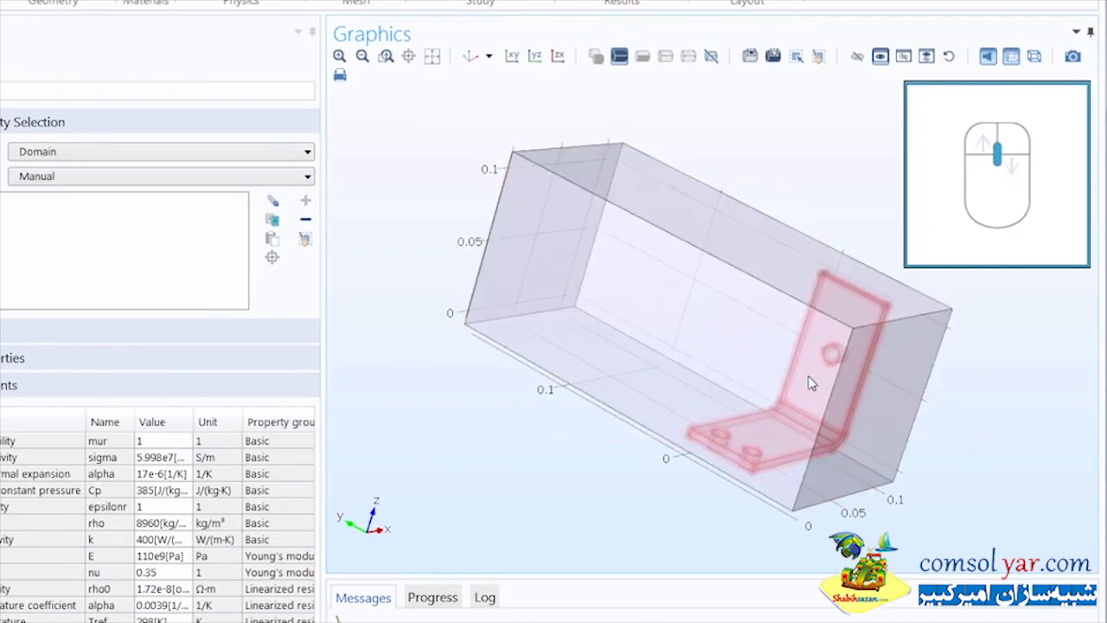
{"action": "left_click", "coordinate": [811, 384]}
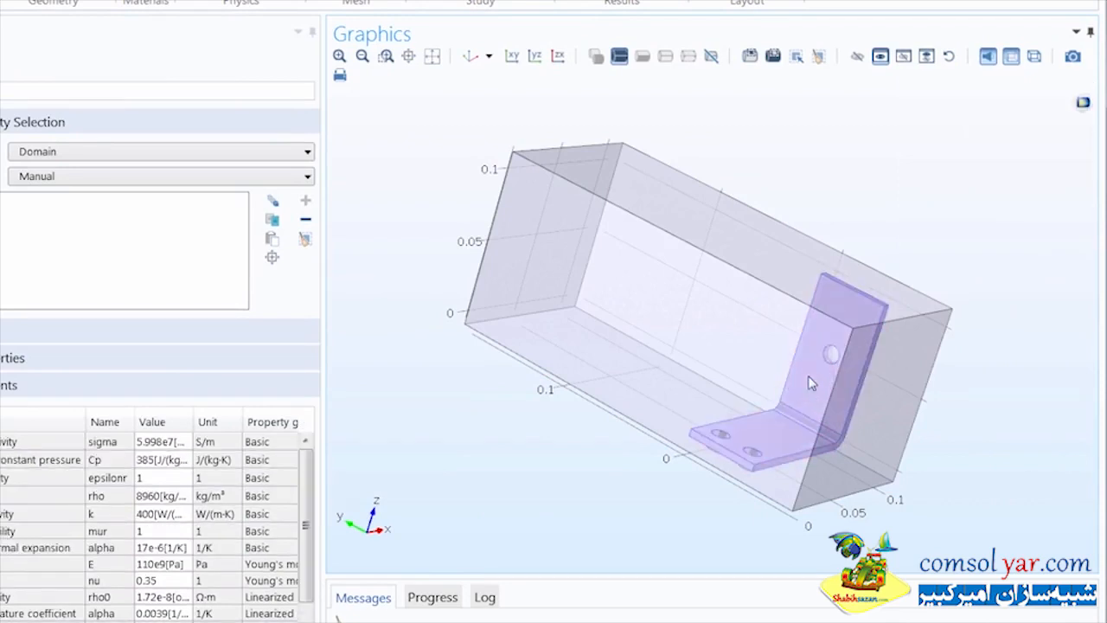
{"action": "left_click", "coordinate": [165, 161]}
{"action": "left_click", "coordinate": [167, 183]}
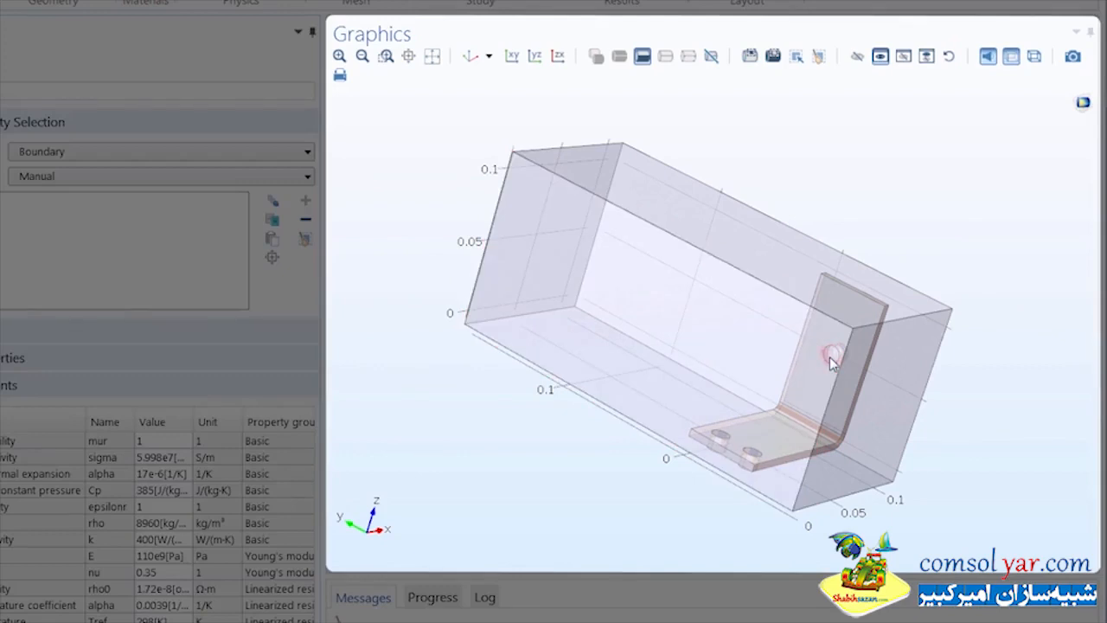
- Set Copper's geometric entity level back to Domain so the bracket, domain 2, is assigned
{"action": "scroll", "coordinate": [831, 358], "scroll_direction": "down", "scroll_amount": 1}
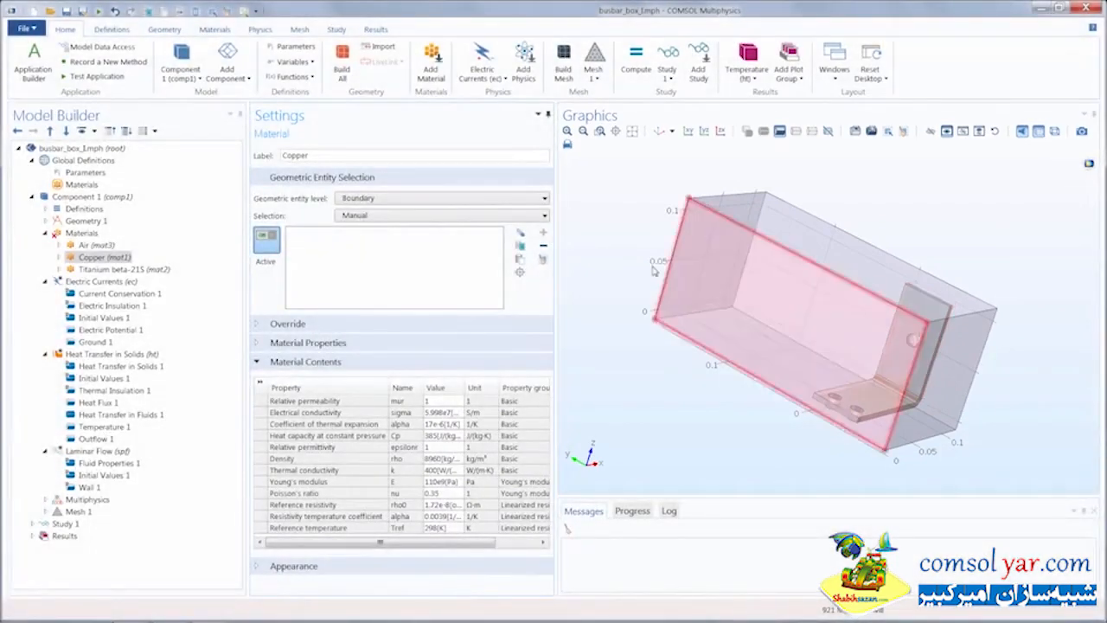
{"action": "left_click", "coordinate": [439, 201]}
{"action": "left_click", "coordinate": [437, 211]}
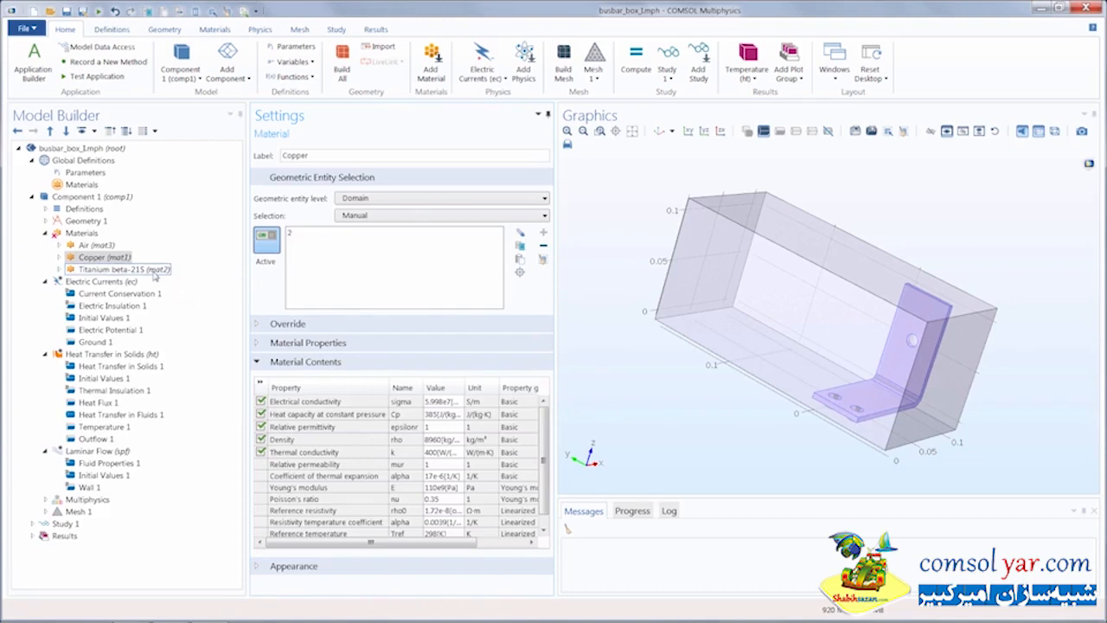
- Open Titanium beta-21S (mat2) and add the bolt cylinders in the bracket holes, domains 5 and 6
{"action": "left_click", "coordinate": [124, 269]}
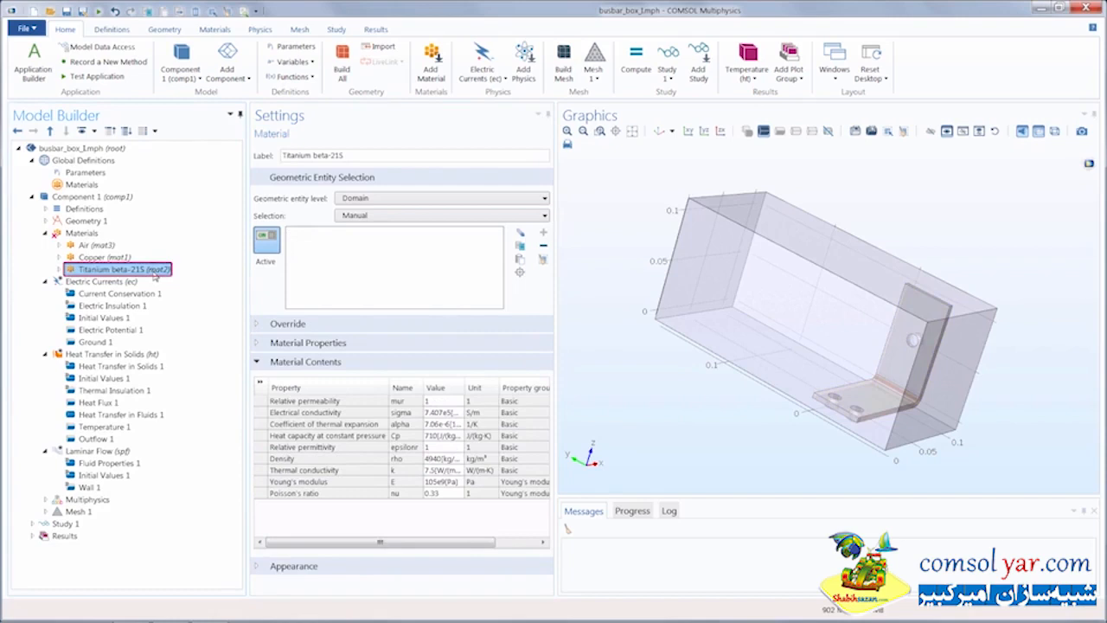
{"action": "scroll", "coordinate": [862, 304], "scroll_direction": "up", "scroll_amount": 3}
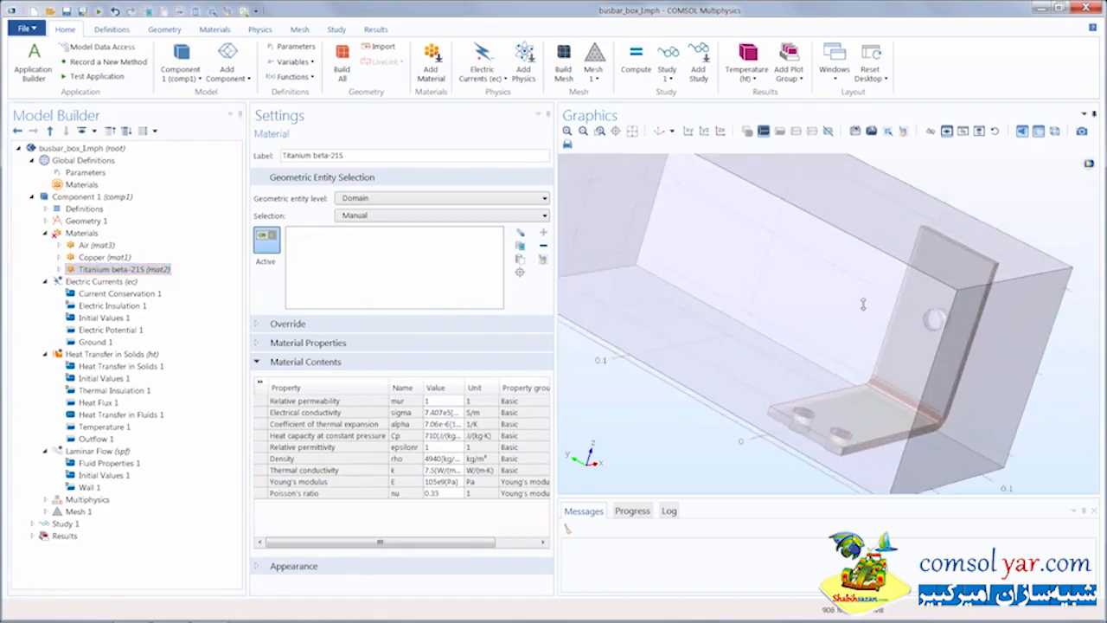
{"action": "scroll", "coordinate": [742, 223], "scroll_direction": "down", "scroll_amount": 3}
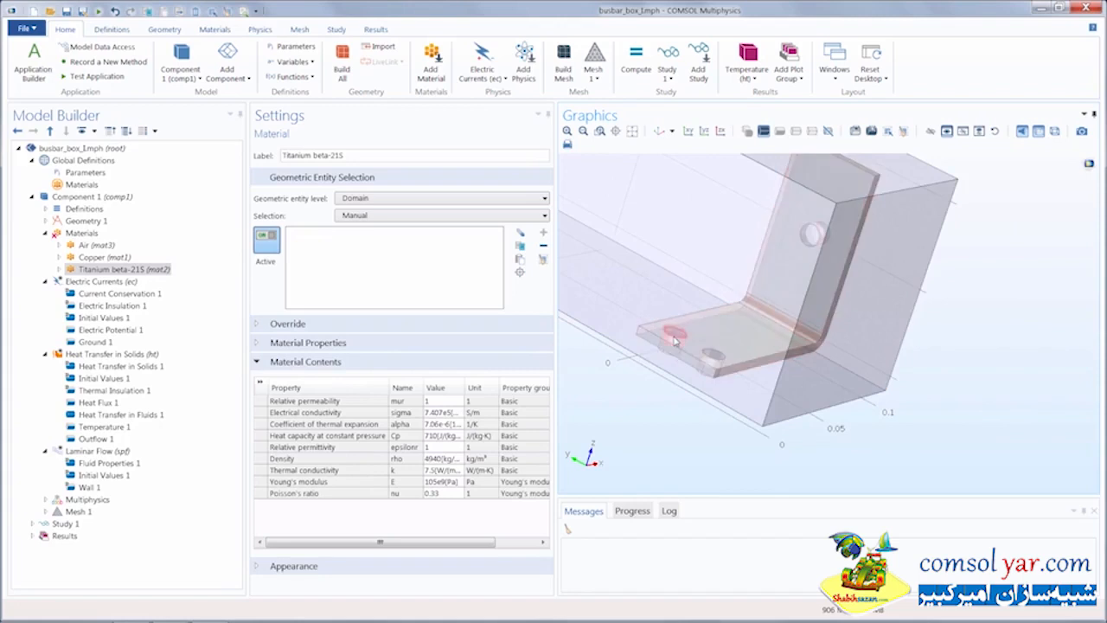
{"action": "left_click", "coordinate": [674, 335]}
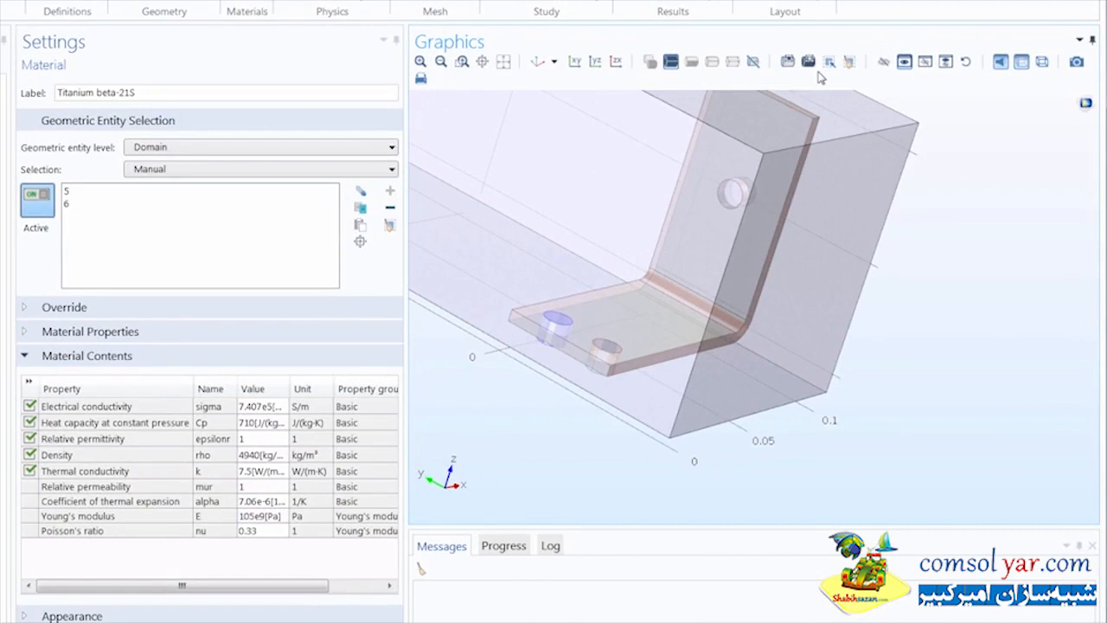
- Box-add and box-remove domains 7 and 8, select all, then clear Titanium's domain selection
{"action": "left_click", "coordinate": [538, 62]}
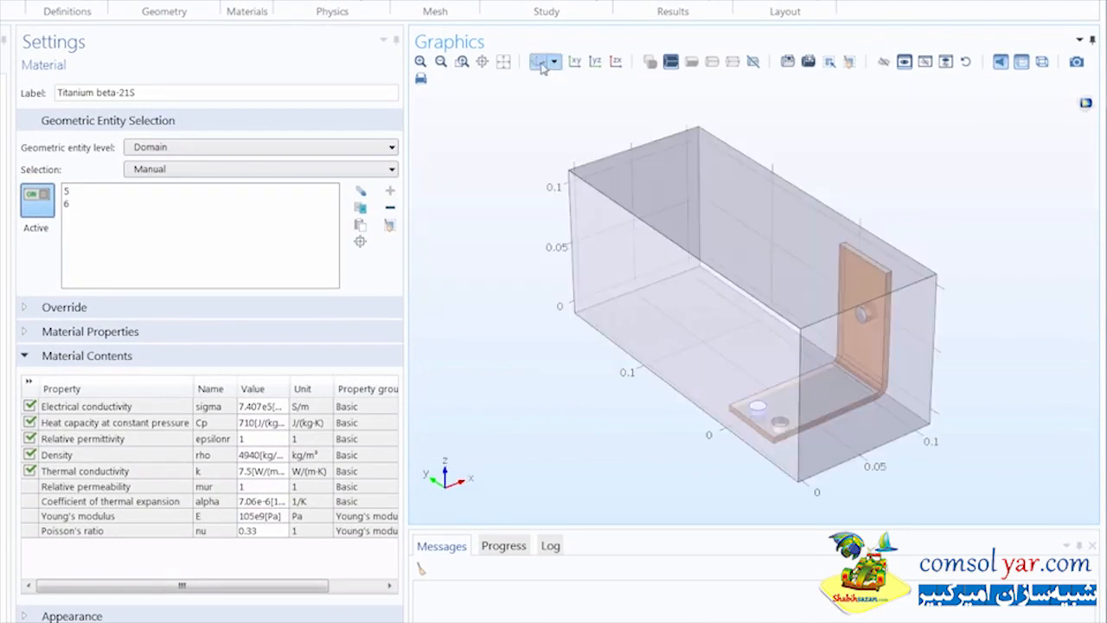
{"action": "left_click", "coordinate": [787, 62]}
{"action": "left_click_drag", "start_coordinate": [532, 125], "coordinate": [924, 362]}
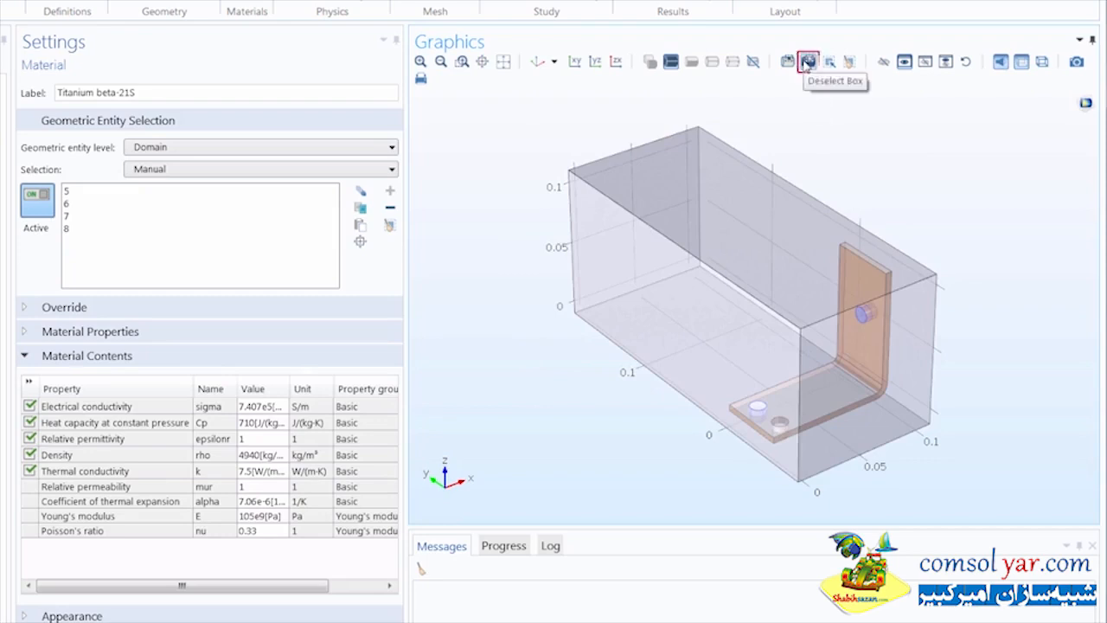
{"action": "left_click", "coordinate": [808, 62]}
{"action": "left_click_drag", "start_coordinate": [759, 196], "coordinate": [947, 359]}
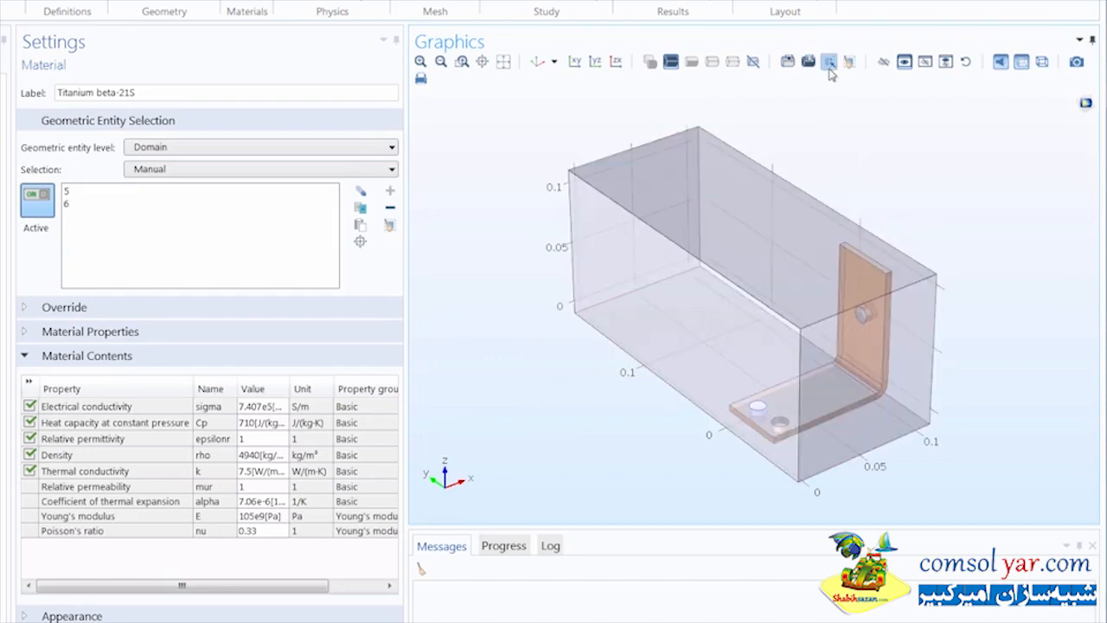
{"action": "left_click", "coordinate": [829, 67]}
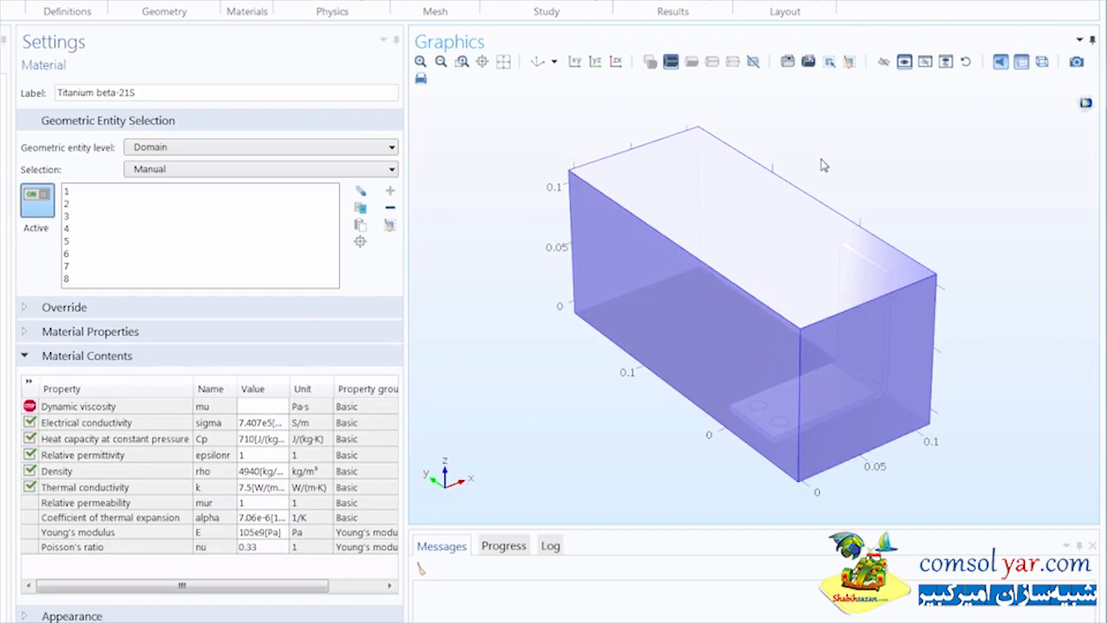
{"action": "left_click", "coordinate": [850, 65]}
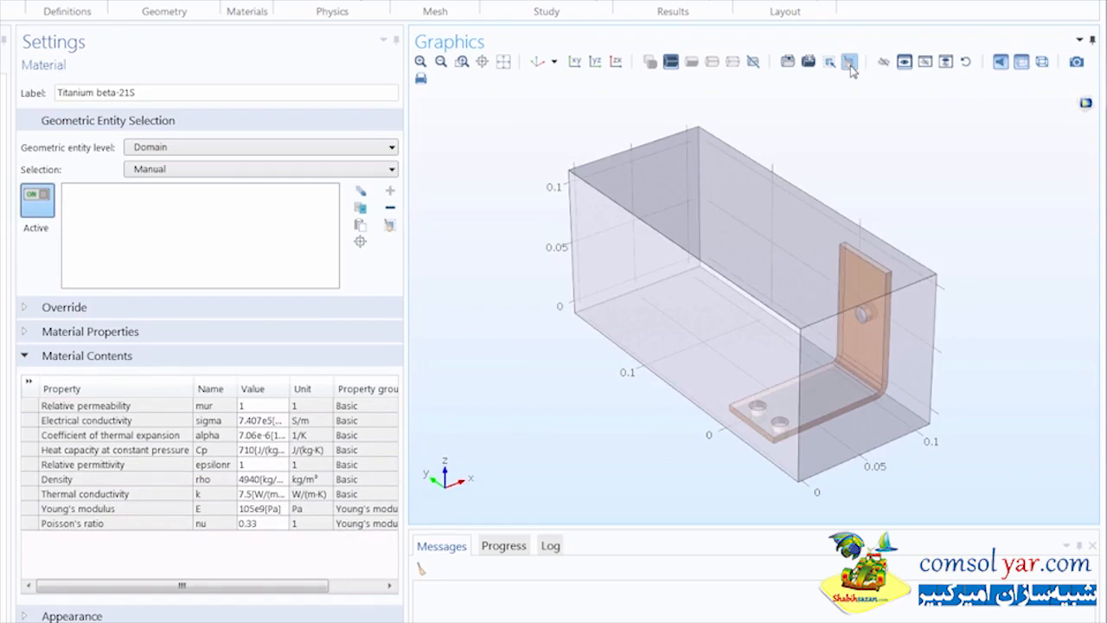
{"action": "scroll", "coordinate": [907, 167], "scroll_direction": "up", "scroll_amount": 5}
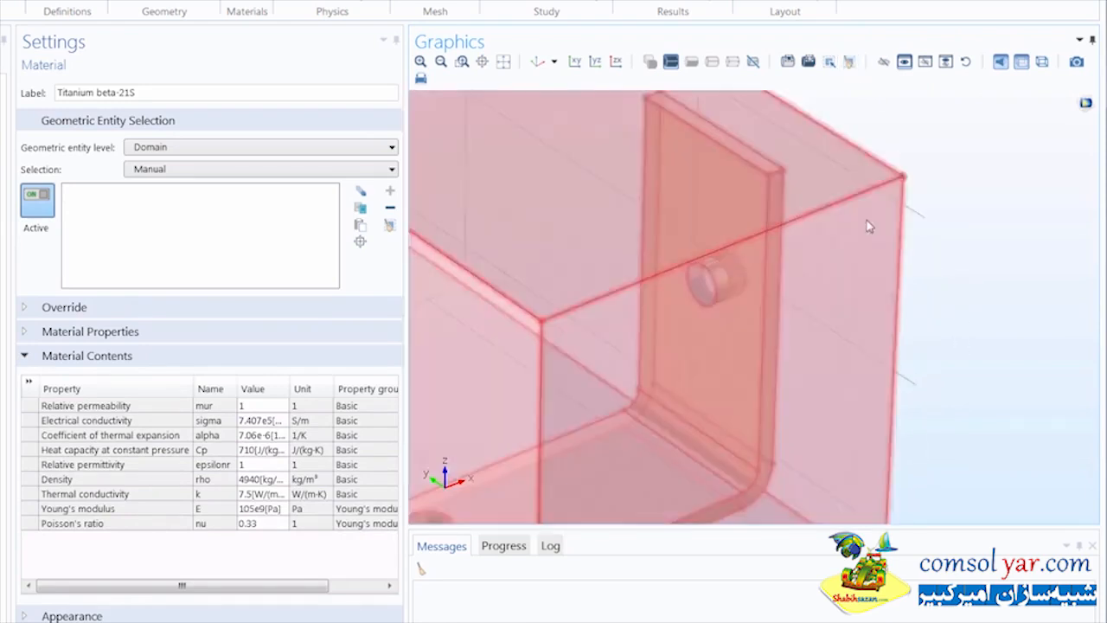
- Box-select the bolt cylinders to assign Titanium beta-21S to domains 3 through 8
{"action": "right_click_drag", "start_coordinate": [870, 227], "coordinate": [955, 100]}
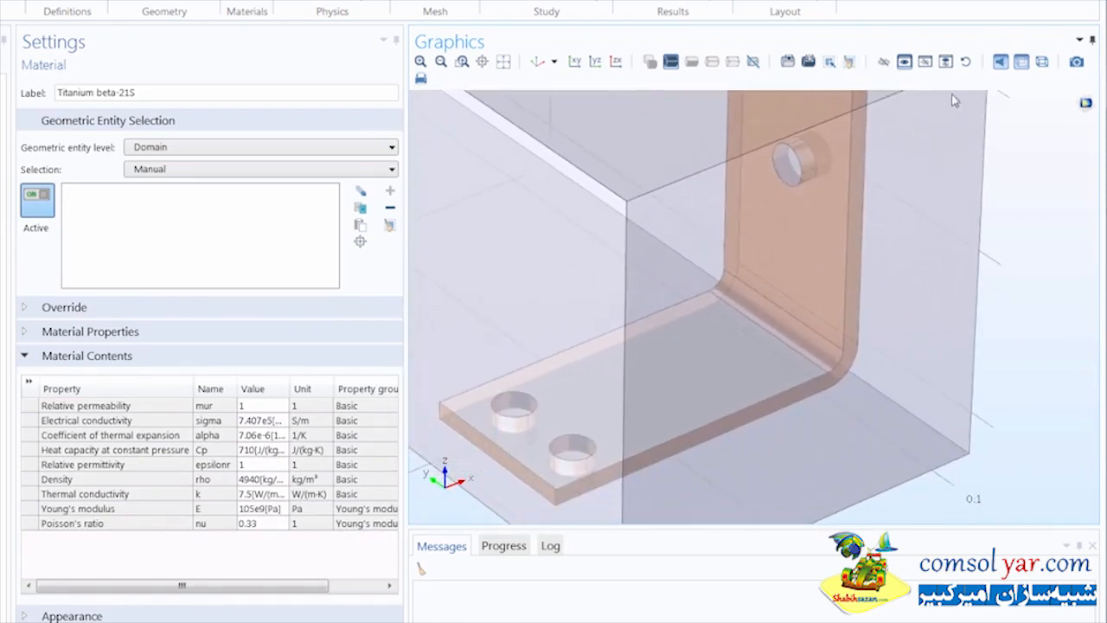
{"action": "left_click", "coordinate": [788, 63]}
{"action": "left_click_drag", "start_coordinate": [483, 511], "coordinate": [928, 110]}
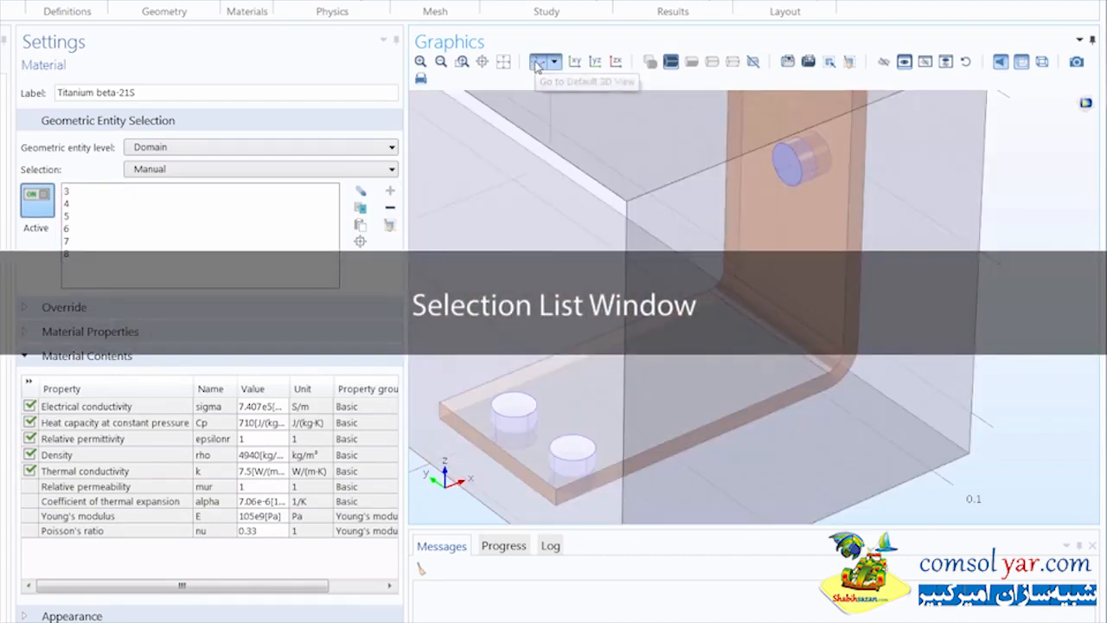
{"action": "left_click", "coordinate": [538, 63]}
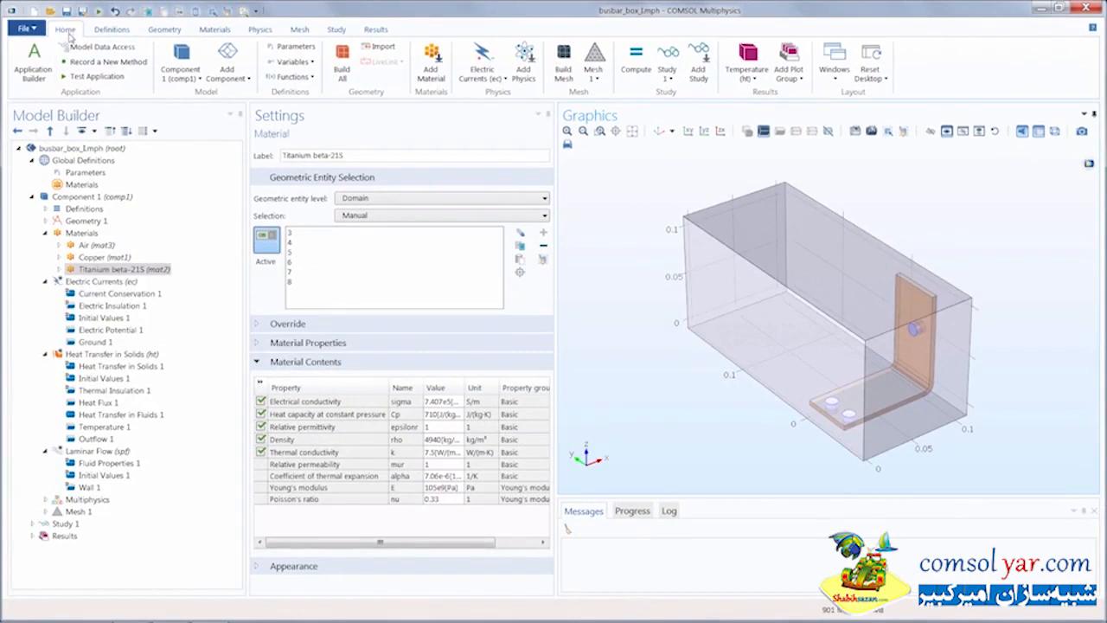
- Show the Selection List window from the Home ribbon's Windows menu
{"action": "left_click", "coordinate": [836, 70]}
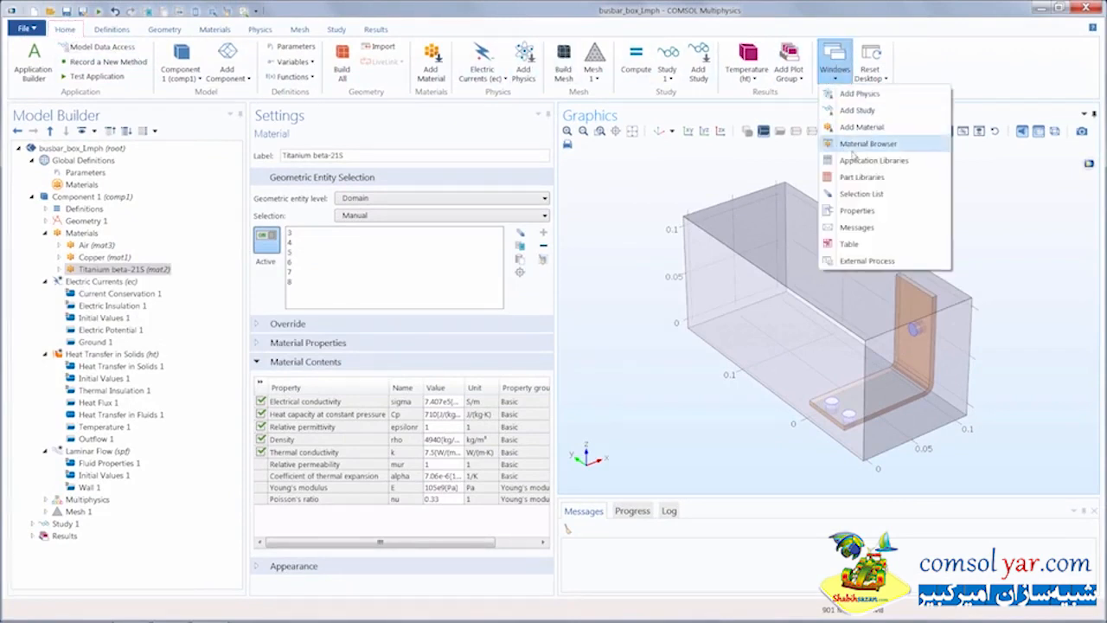
{"action": "left_click", "coordinate": [866, 194]}
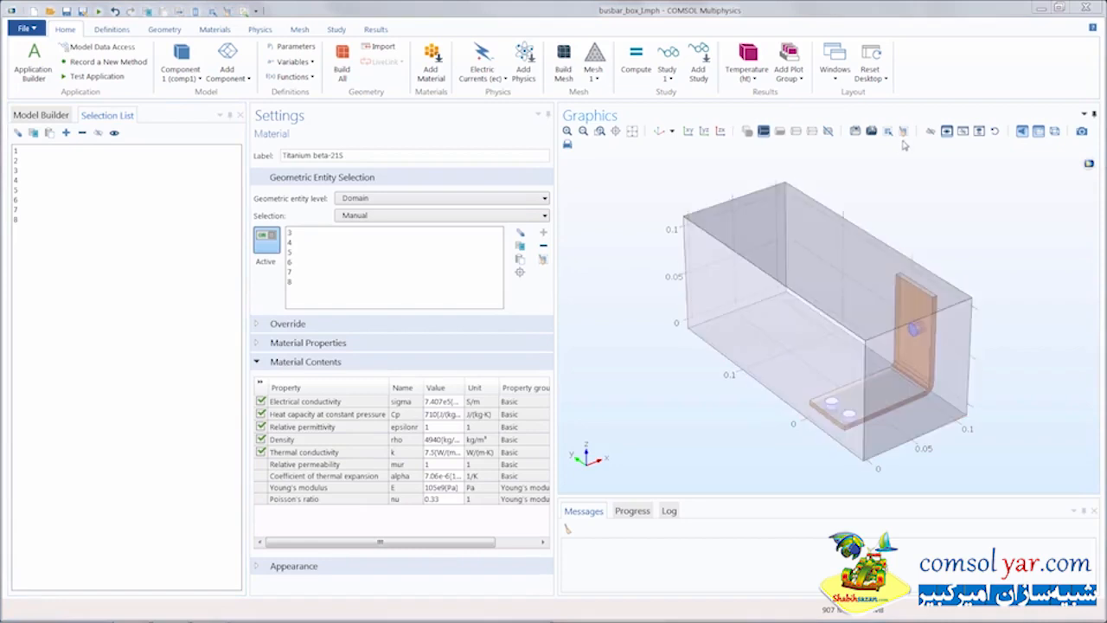
{"action": "left_click", "coordinate": [902, 134]}
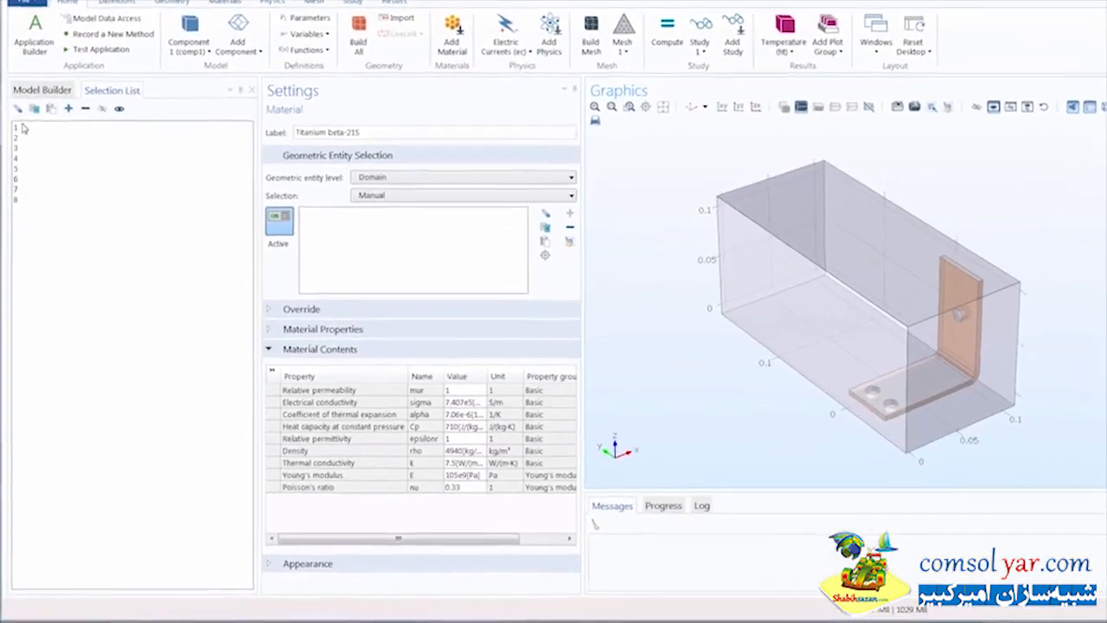
{"action": "left_click", "coordinate": [24, 128]}
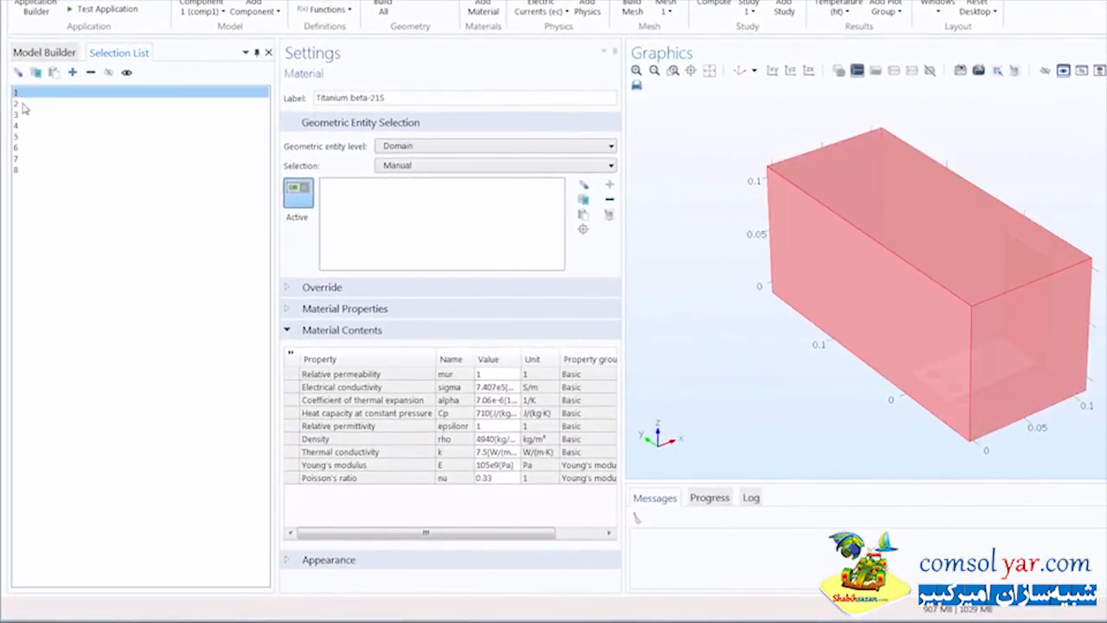
{"action": "left_click", "coordinate": [23, 104]}
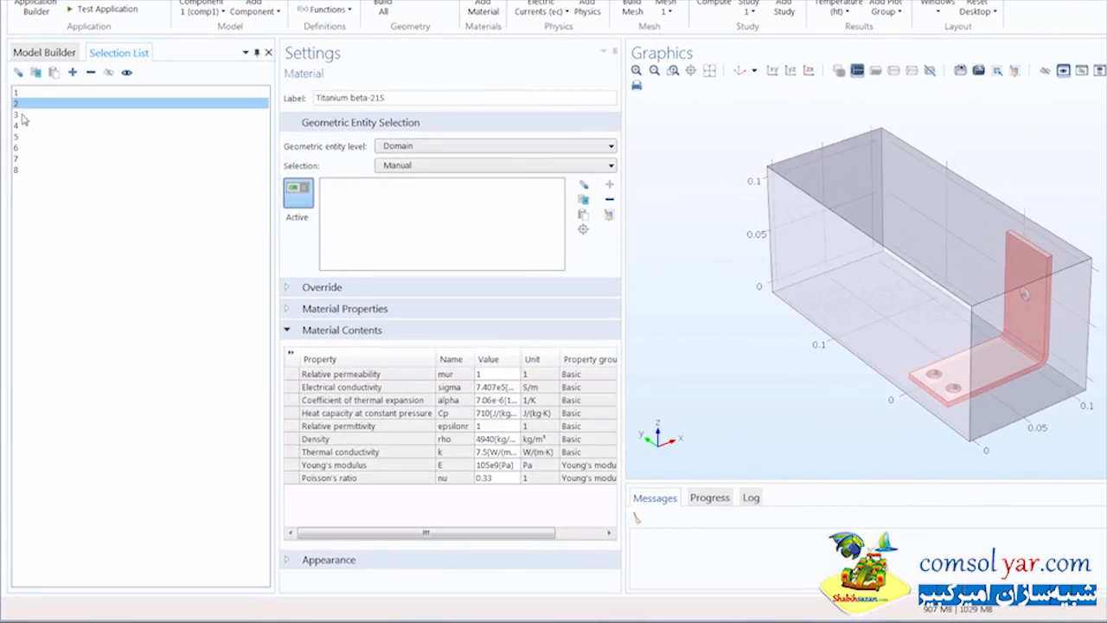
{"action": "left_click", "coordinate": [23, 116]}
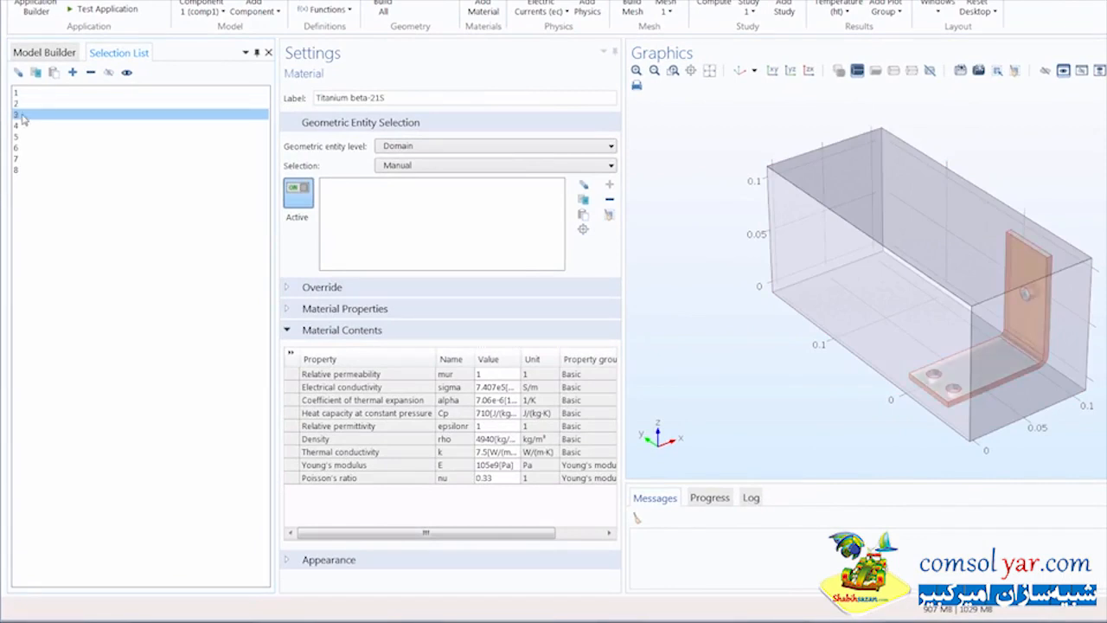
{"action": "left_click", "coordinate": [24, 127]}
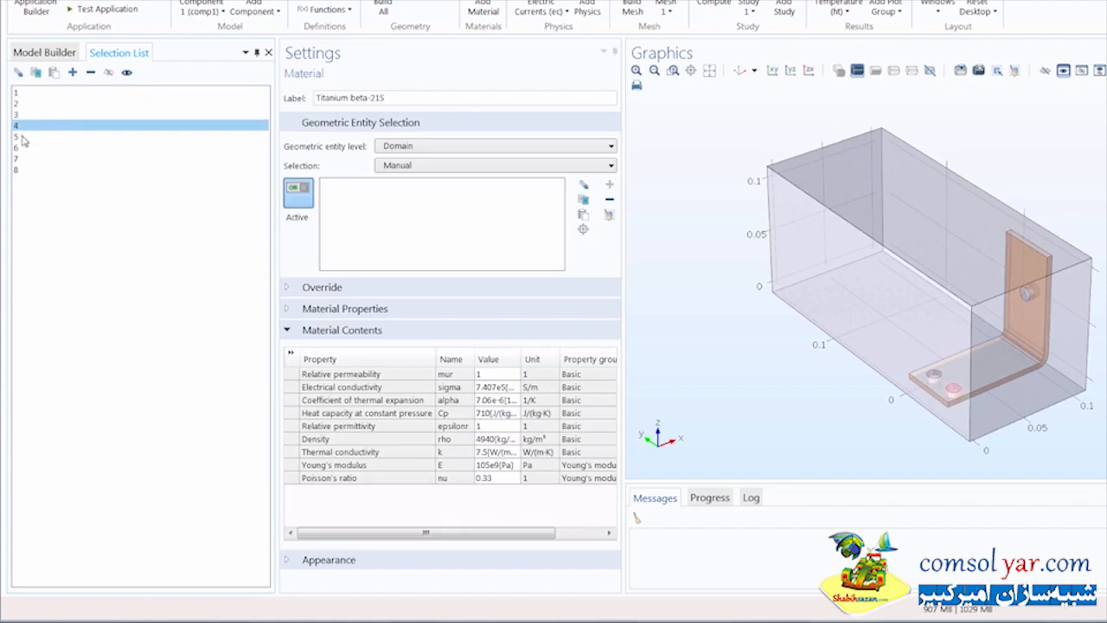
{"action": "left_click", "coordinate": [23, 137]}
{"action": "left_click", "coordinate": [23, 149]}
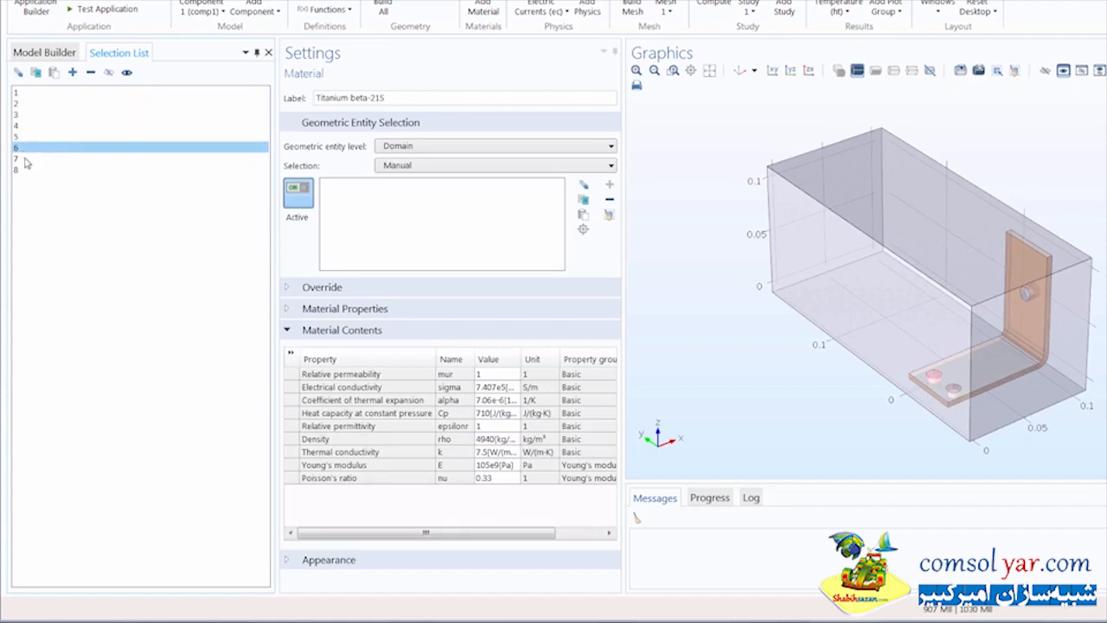
{"action": "left_click", "coordinate": [25, 161]}
{"action": "left_click", "coordinate": [26, 171]}
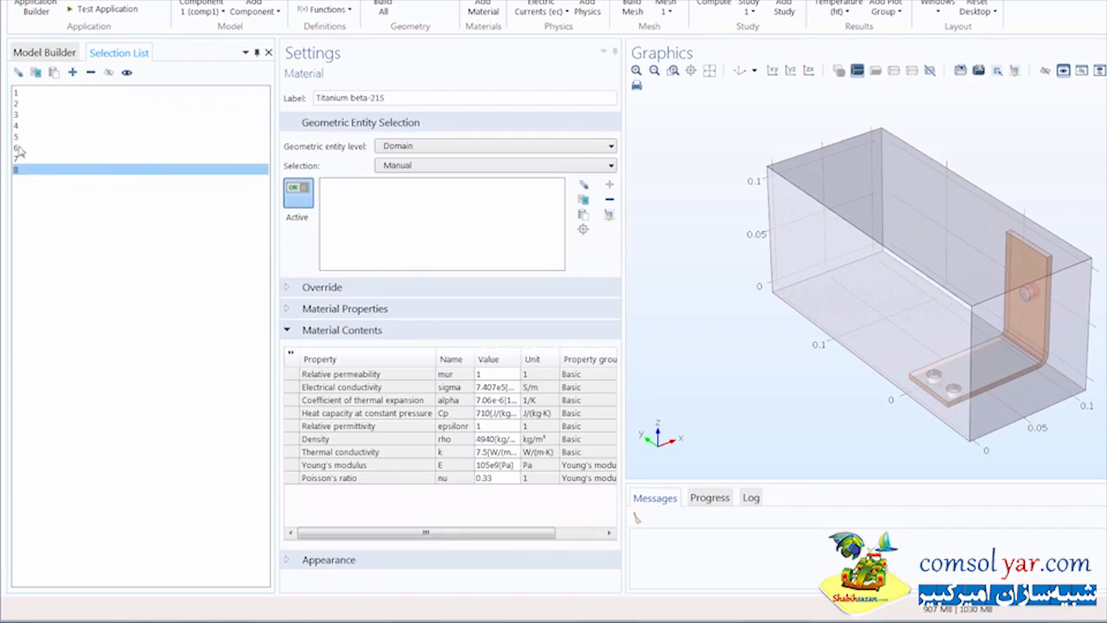
{"action": "left_click", "coordinate": [24, 115], "text": "shift"}
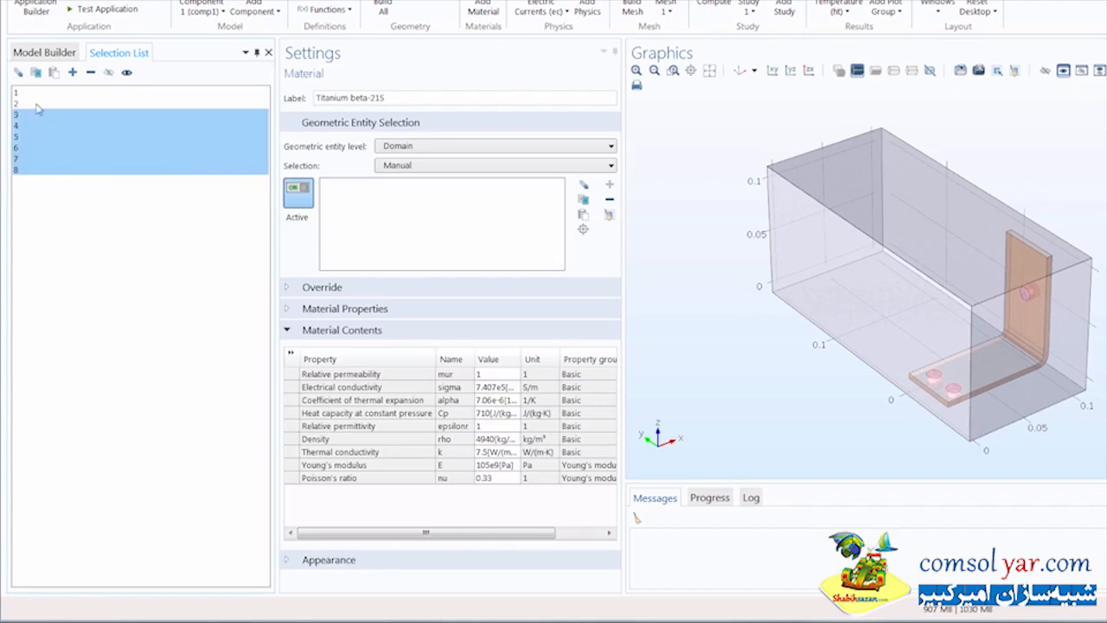
{"action": "left_click", "coordinate": [72, 73]}
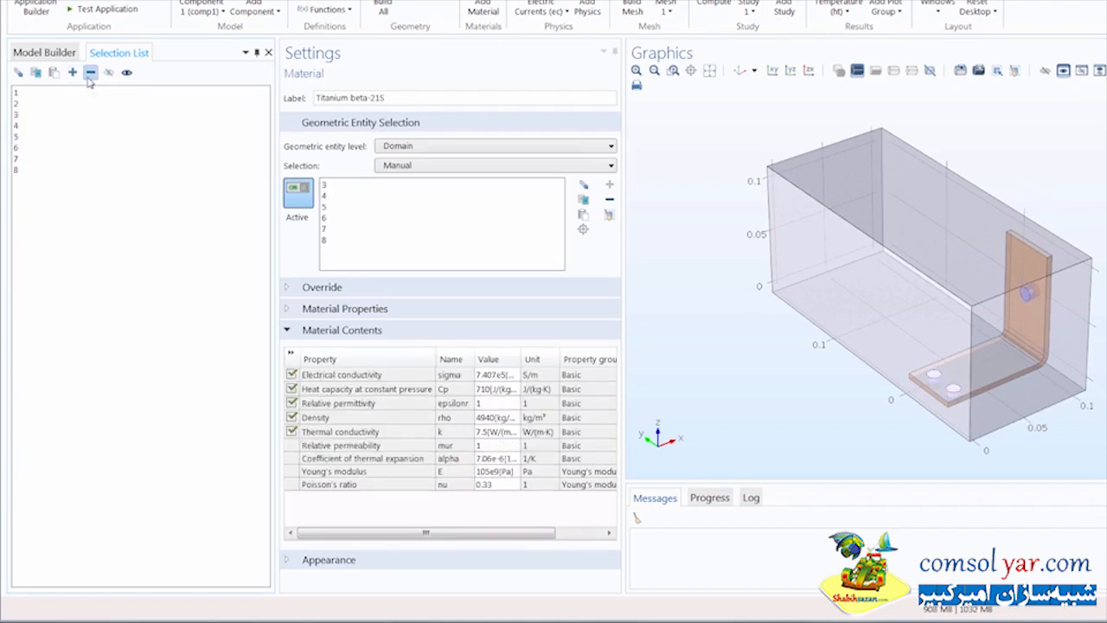
{"action": "left_click", "coordinate": [23, 171]}
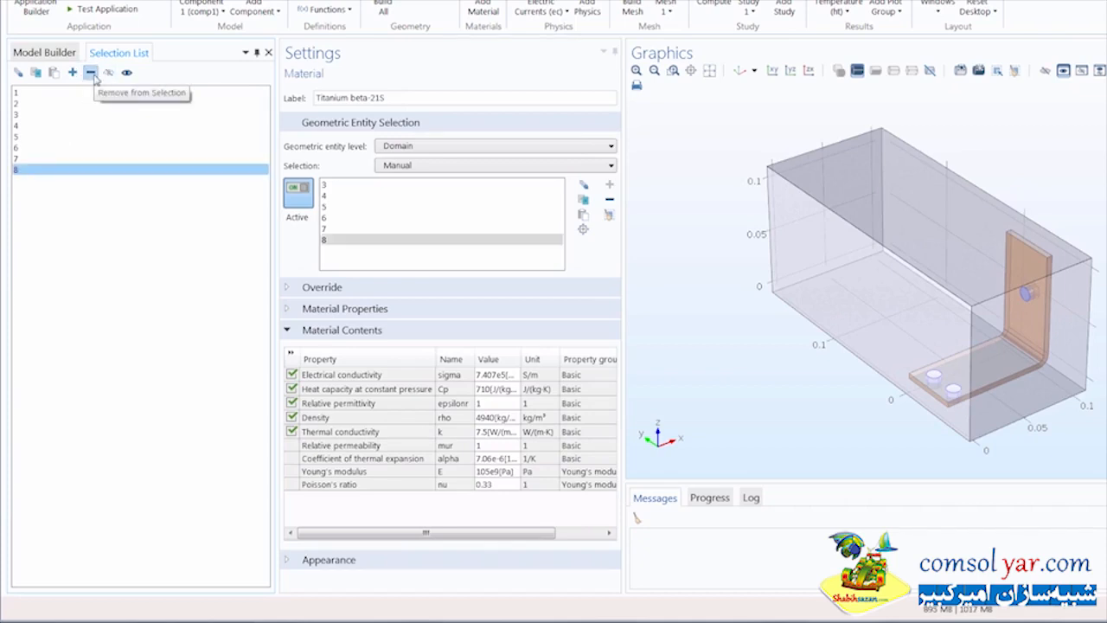
{"action": "left_click", "coordinate": [91, 73]}
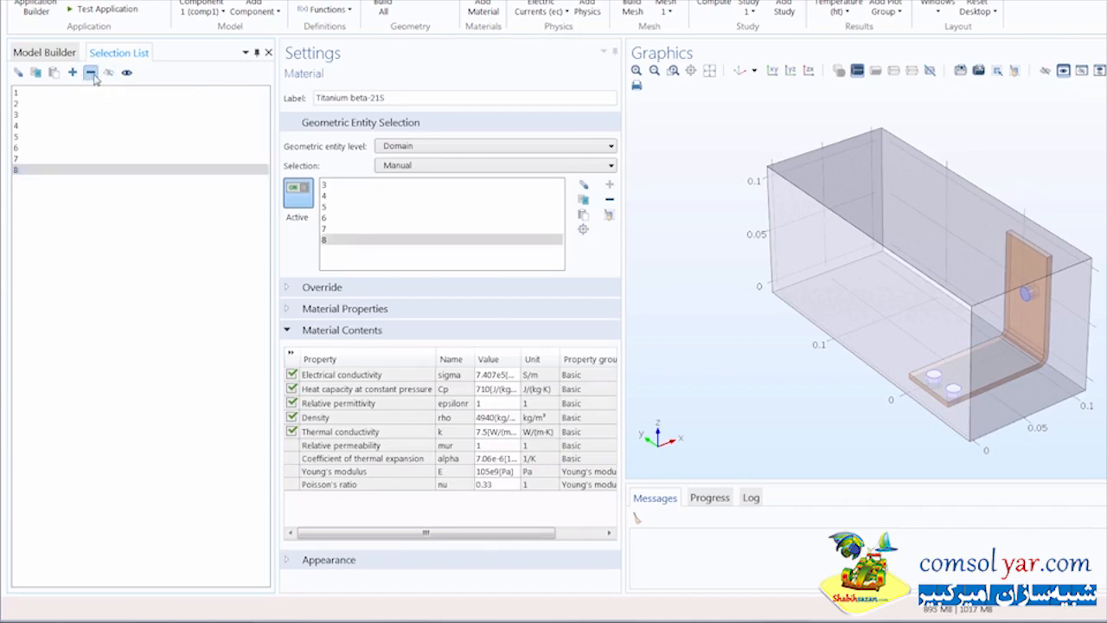
{"action": "left_click", "coordinate": [16, 170]}
{"action": "left_click", "coordinate": [73, 73]}
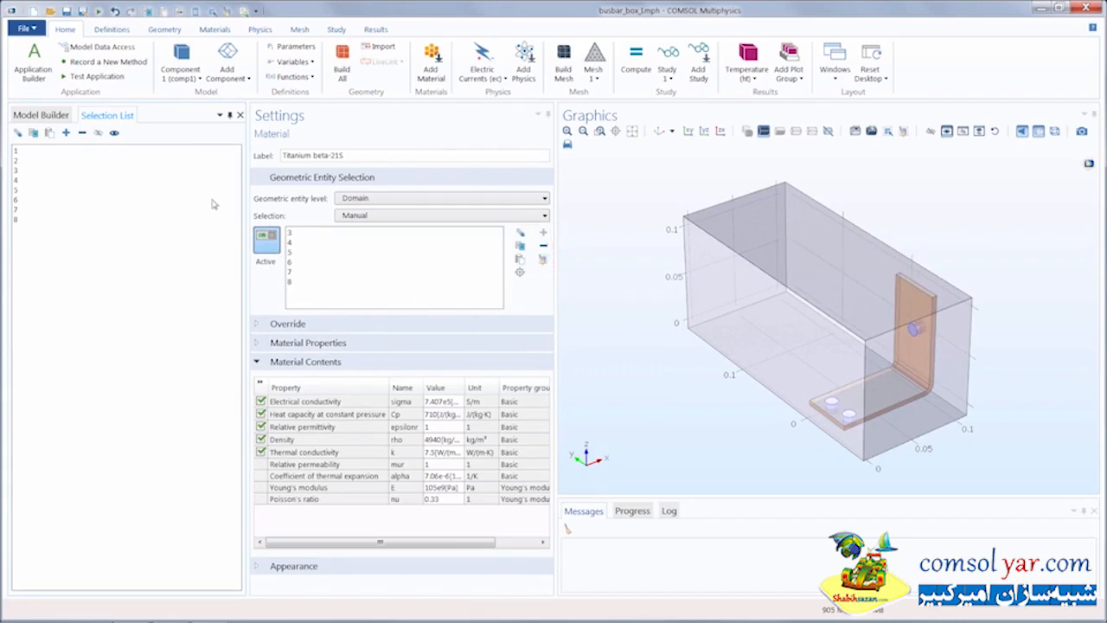
- Copy Air's domain 1 selection and bring up the Heat Transfer in Fluids 1 settings
{"action": "left_click", "coordinate": [41, 115]}
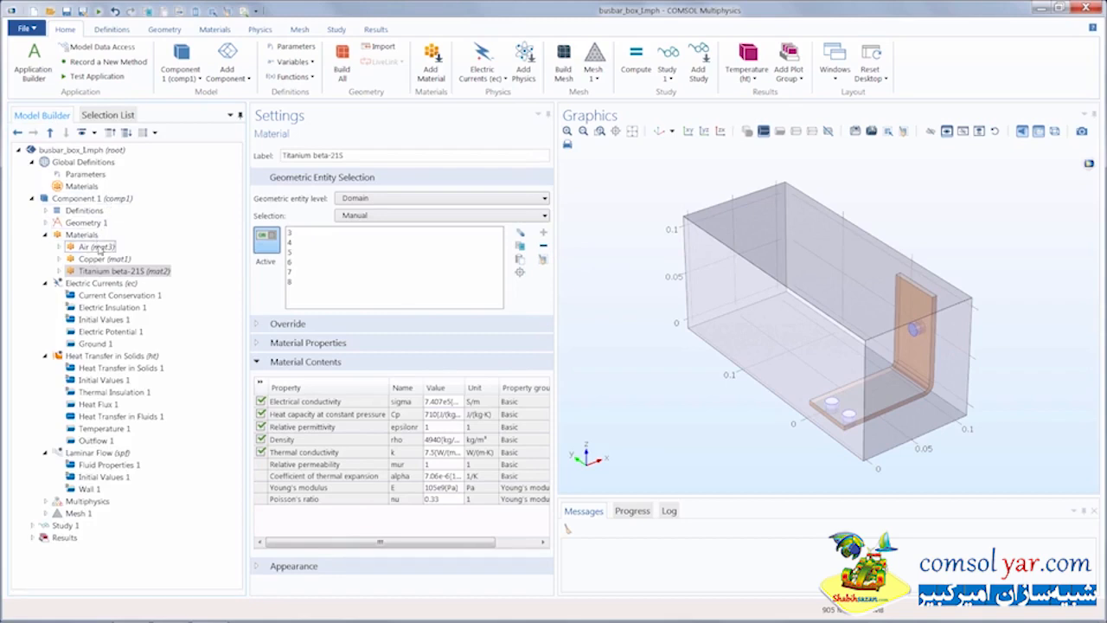
{"action": "left_click", "coordinate": [97, 247]}
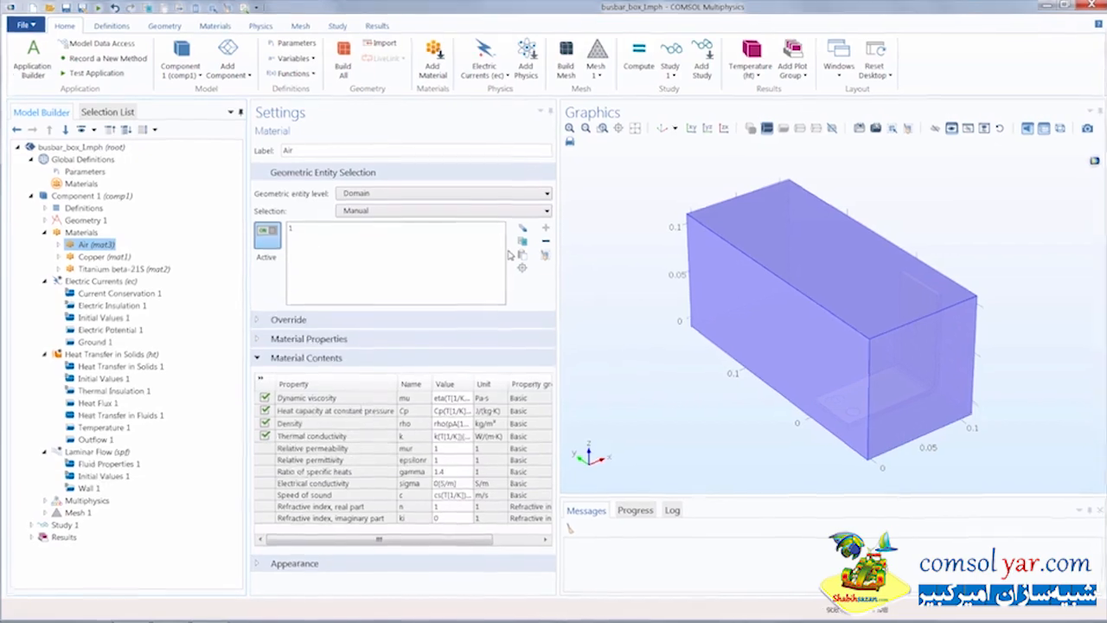
{"action": "left_click", "coordinate": [564, 198]}
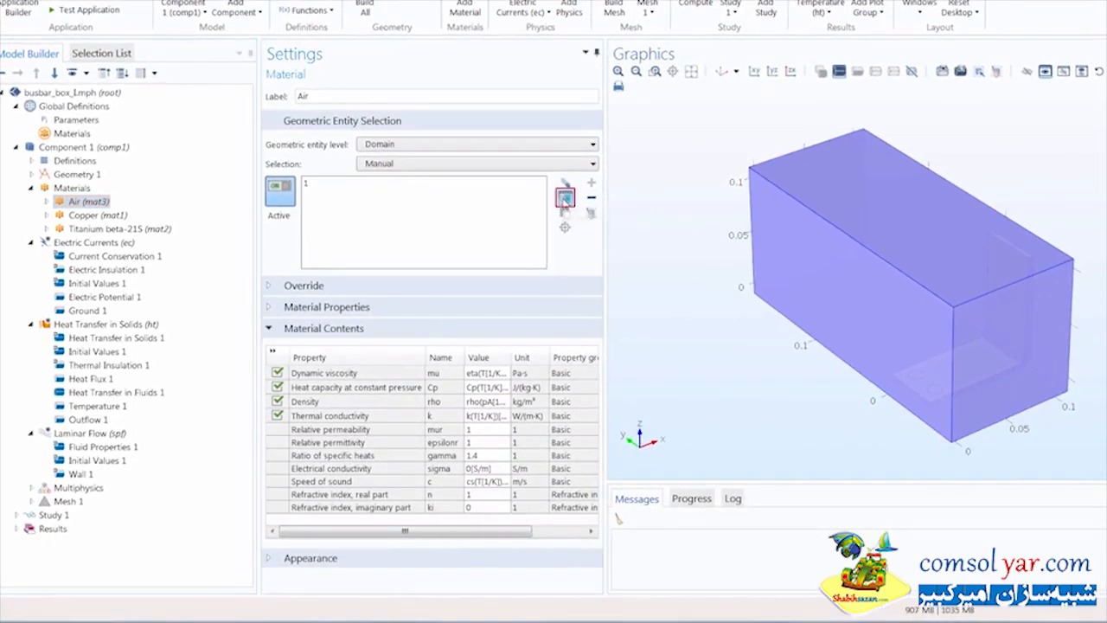
{"action": "left_click", "coordinate": [147, 394]}
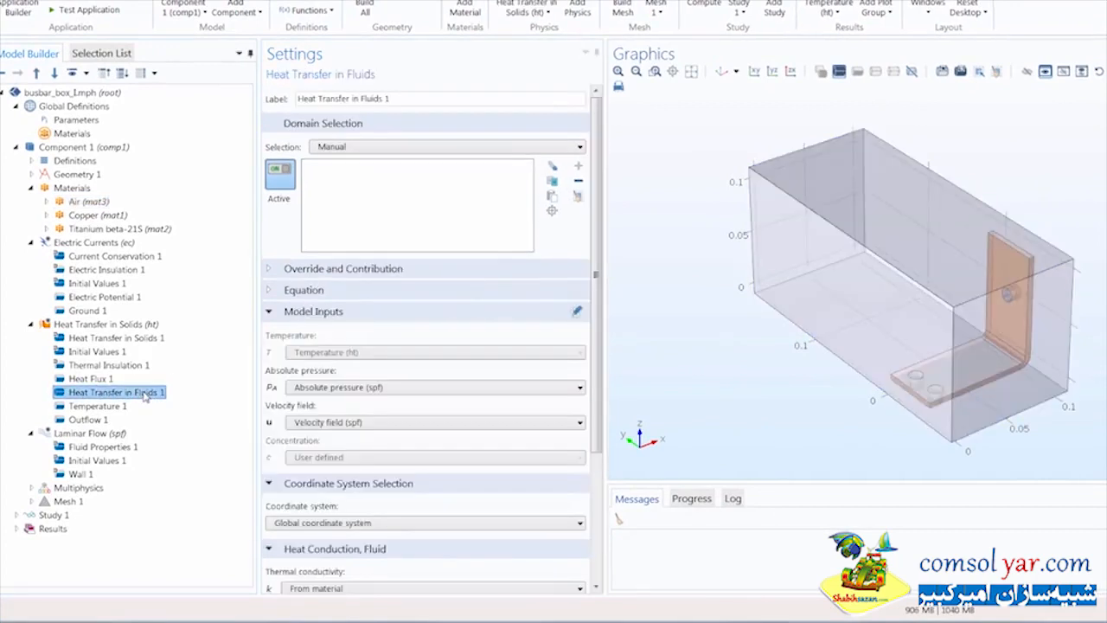
- Paste domain 1 into Heat Transfer in Fluids 1's selection, then restore down the COMSOL window
{"action": "left_click", "coordinate": [551, 198]}
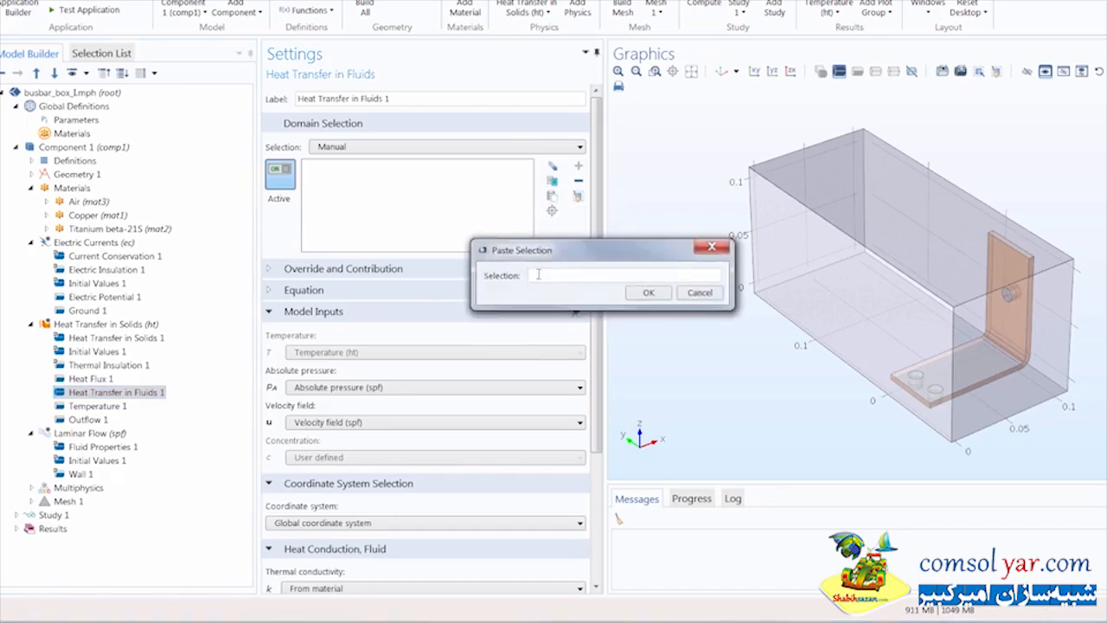
{"action": "right_click", "coordinate": [538, 274]}
{"action": "left_click", "coordinate": [562, 327]}
{"action": "left_click", "coordinate": [646, 294]}
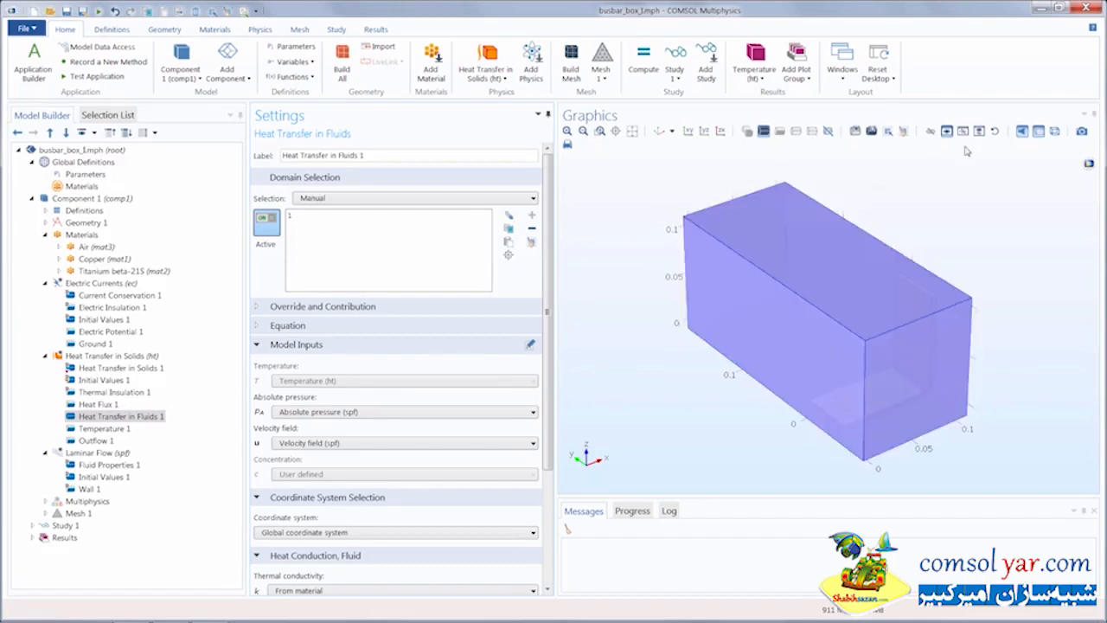
{"action": "left_click", "coordinate": [1059, 9]}
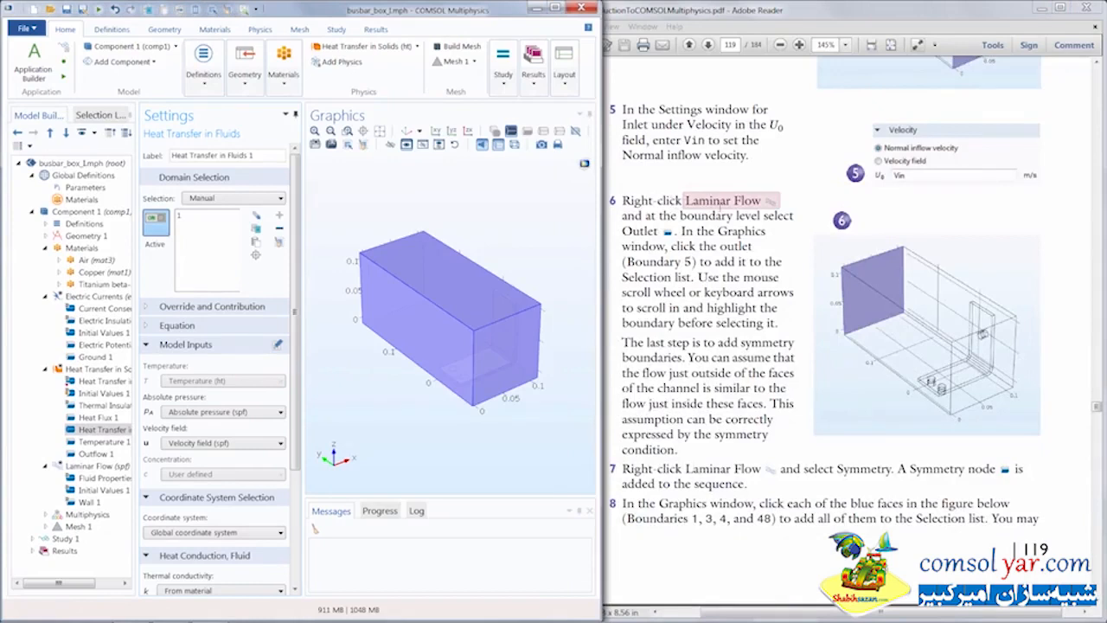
- Highlight the 'add symmetry boundaries' step in the tutorial PDF and return to a maximized COMSOL window
{"action": "left_click", "coordinate": [751, 204]}
{"action": "left_click_drag", "start_coordinate": [717, 342], "coordinate": [687, 359]}
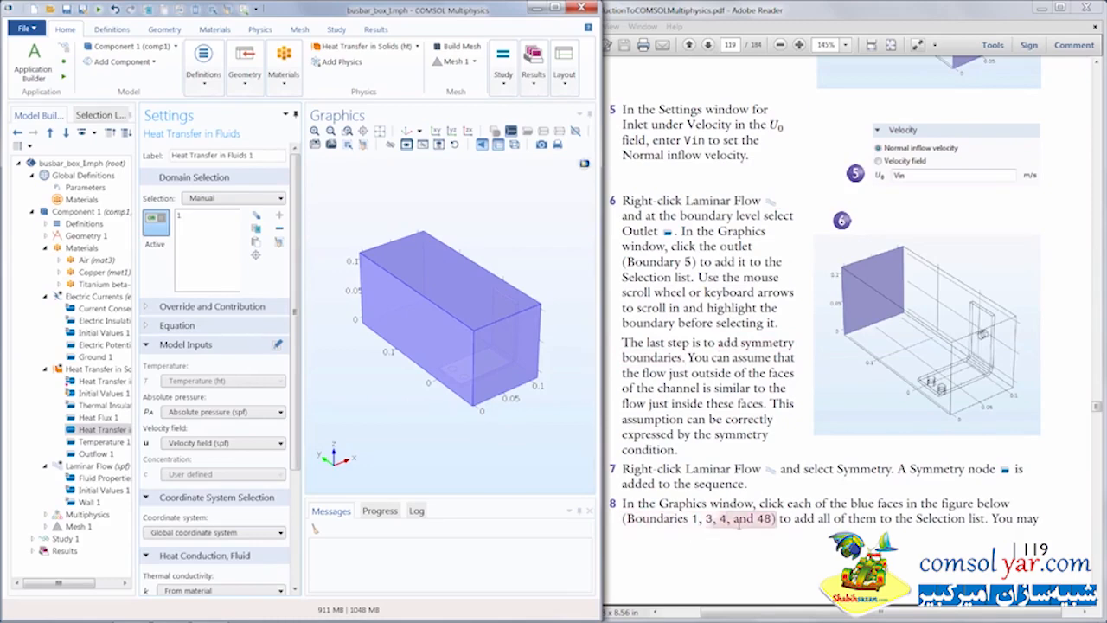
{"action": "left_click", "coordinate": [555, 7]}
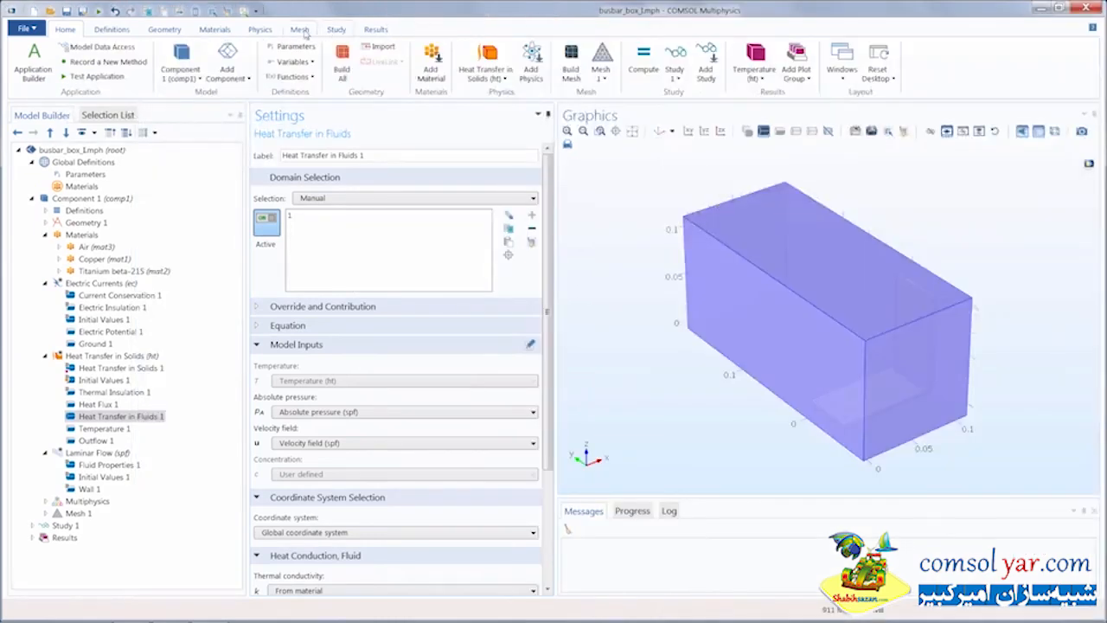
- With Laminar Flow selected, add a Symmetry condition and paste boundaries 1 3 4 48 as its selection
{"action": "left_click", "coordinate": [262, 31]}
{"action": "left_click", "coordinate": [40, 69]}
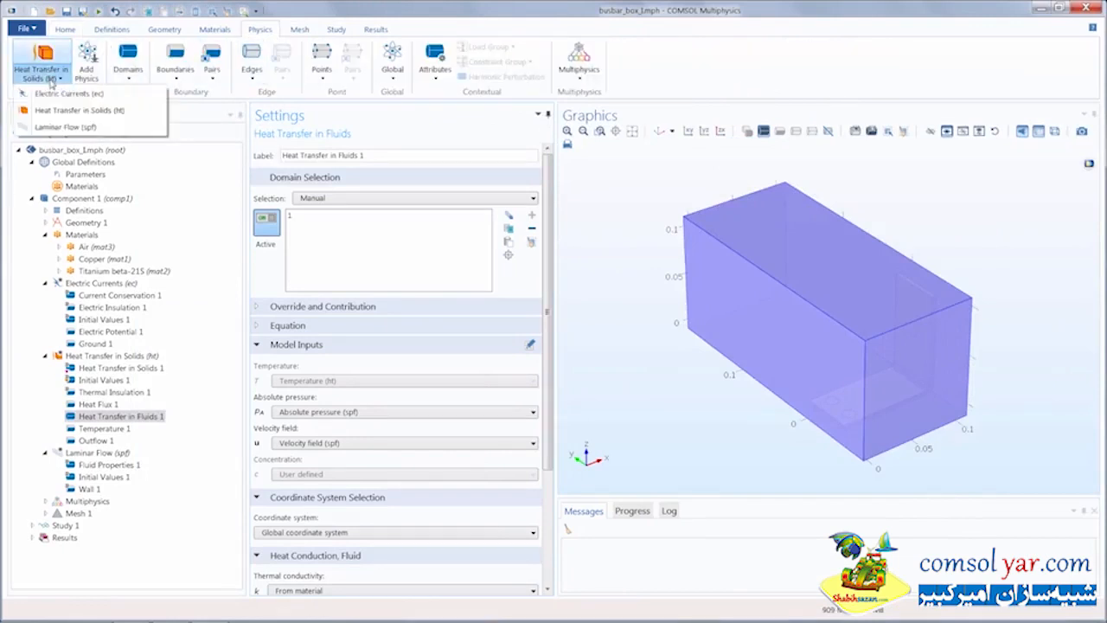
{"action": "left_click", "coordinate": [69, 128]}
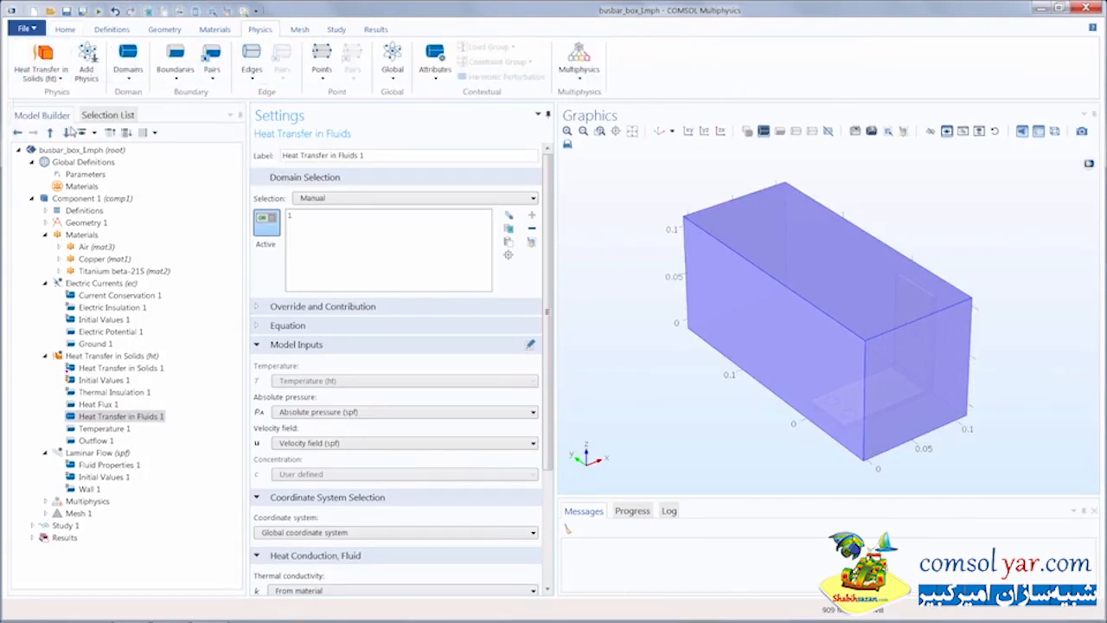
{"action": "left_click", "coordinate": [158, 62]}
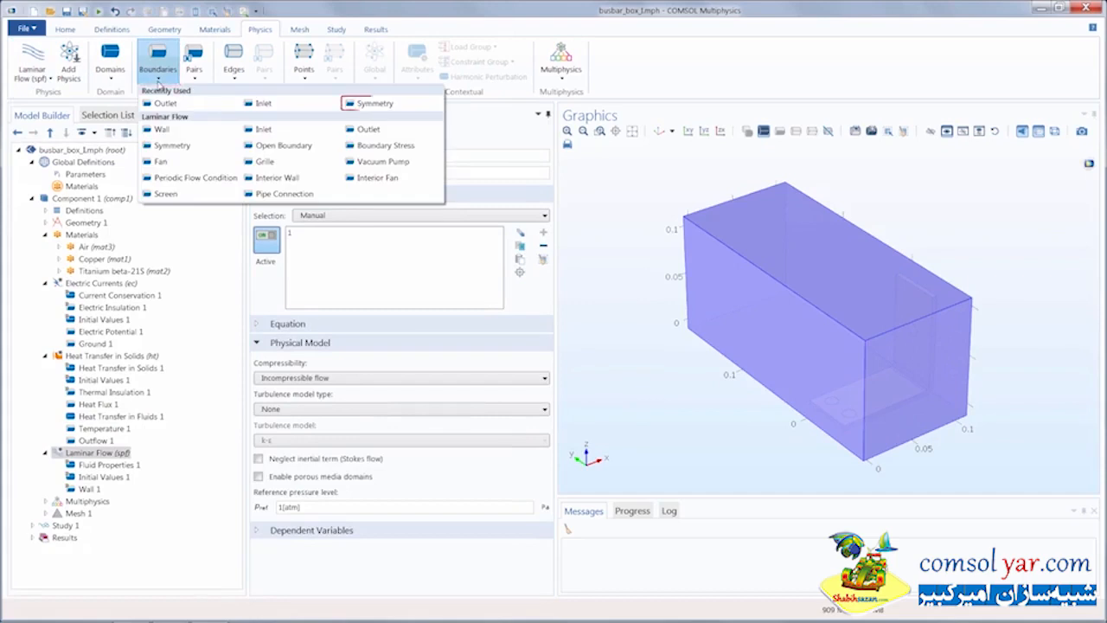
{"action": "left_click", "coordinate": [350, 104]}
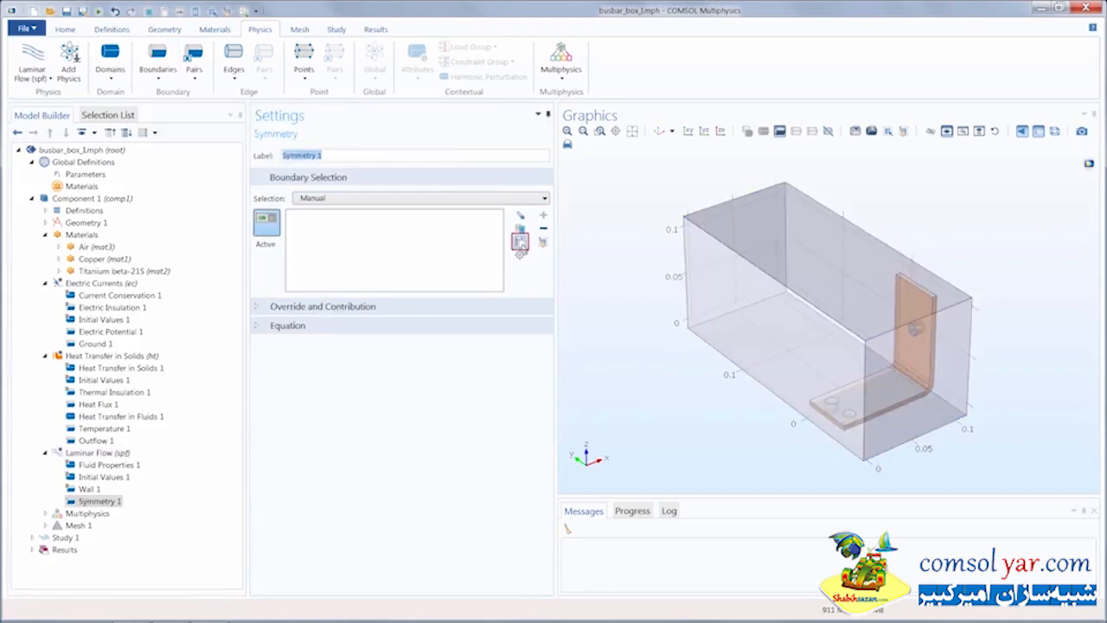
{"action": "left_click", "coordinate": [520, 244]}
{"action": "type", "text": "1"}
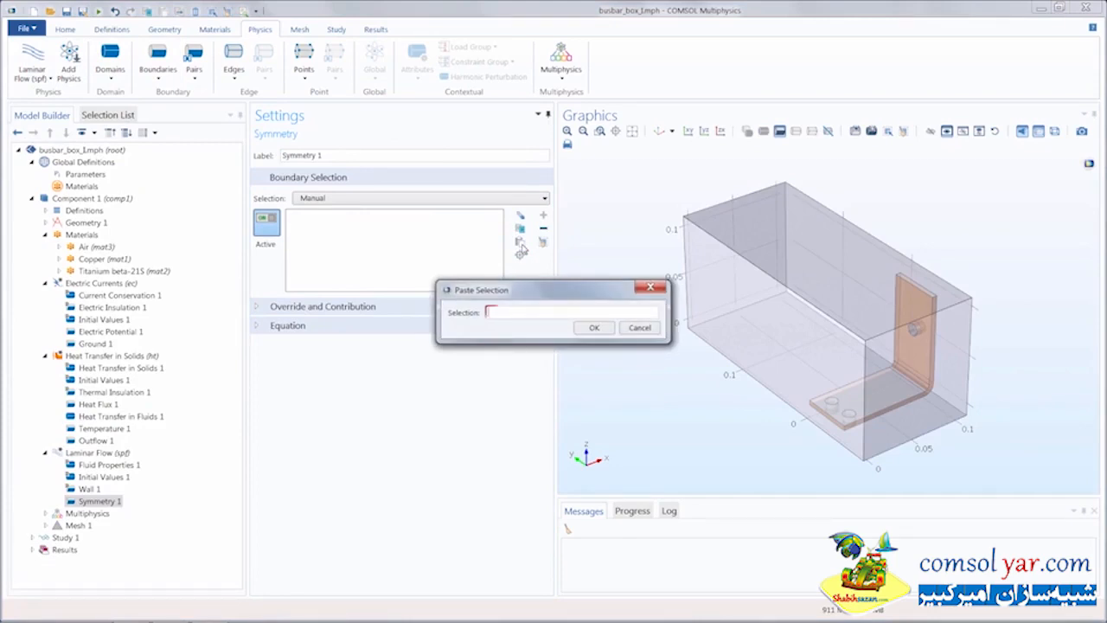
{"action": "type", "text": " 3 4 48"}
{"action": "key", "text": "Return"}
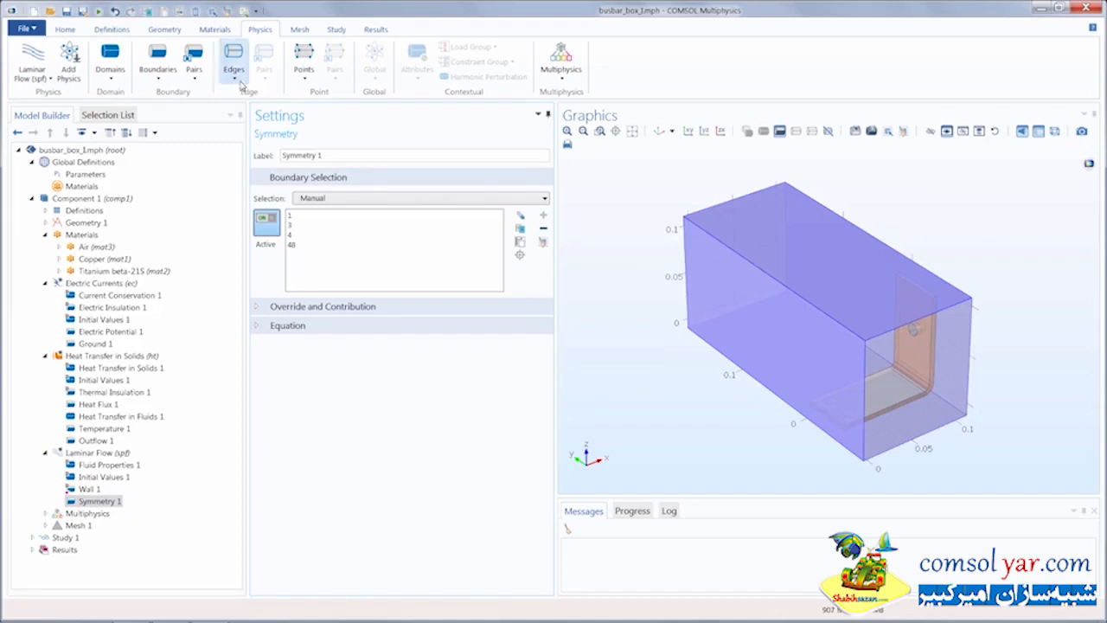
{"action": "left_click", "coordinate": [158, 76]}
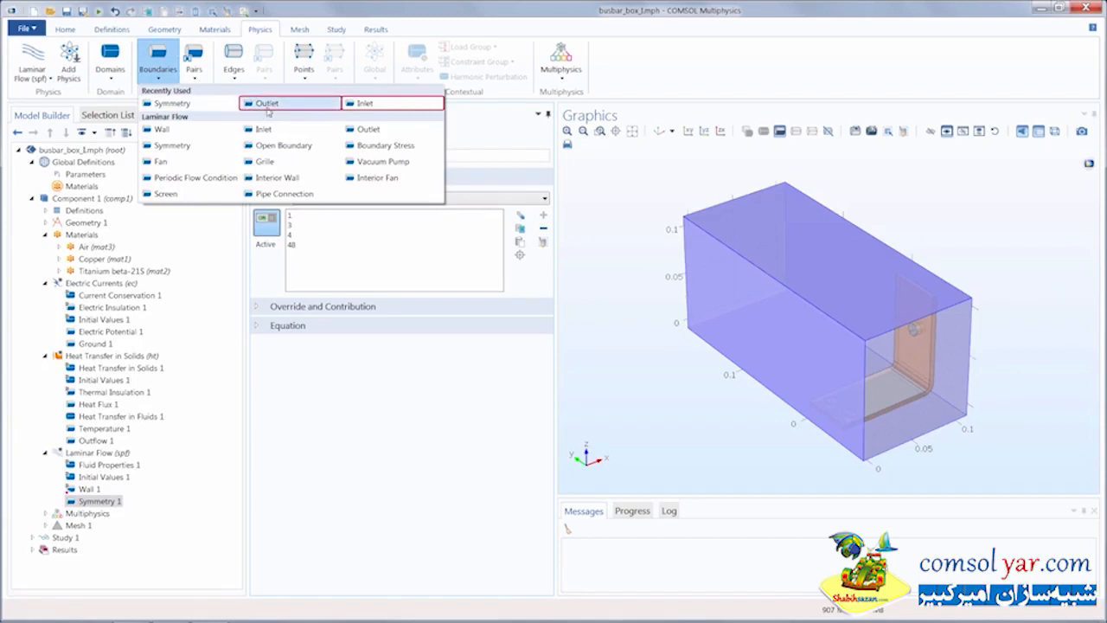
- Deactivate the Symmetry 1 selection so graphics picks leave it unchanged, then select the box's front end face
{"action": "left_click", "coordinate": [572, 205]}
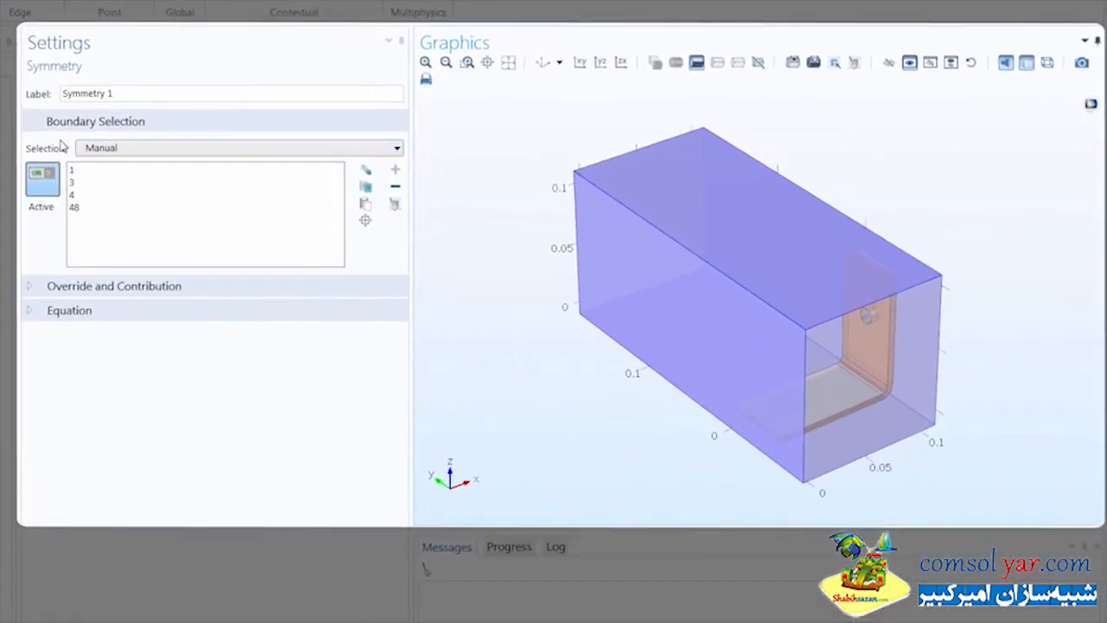
{"action": "left_click", "coordinate": [43, 182]}
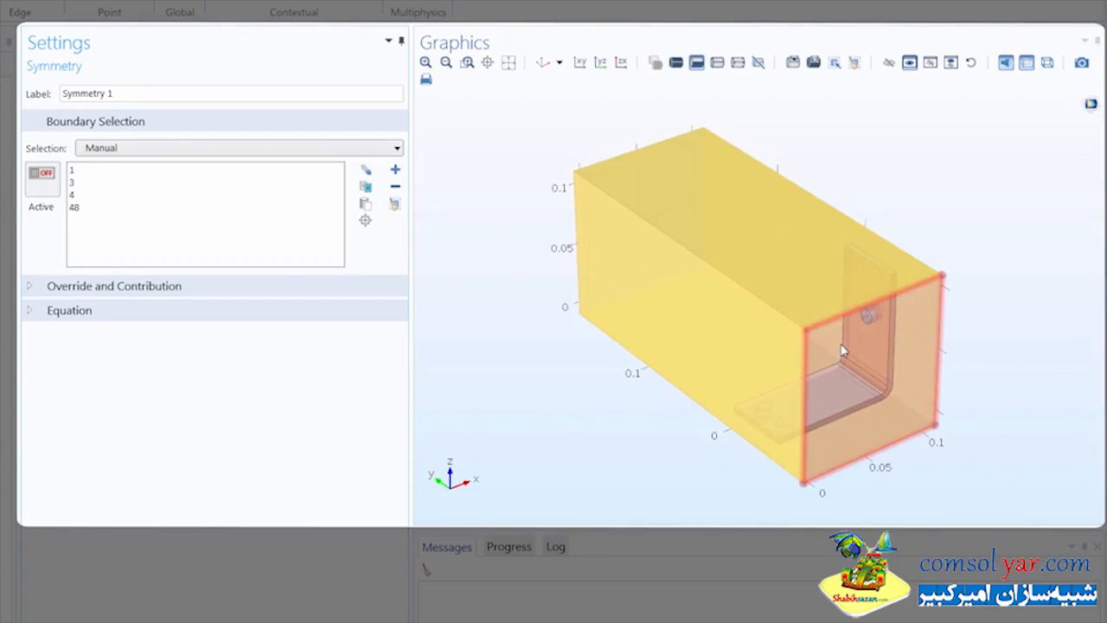
{"action": "left_click", "coordinate": [841, 348]}
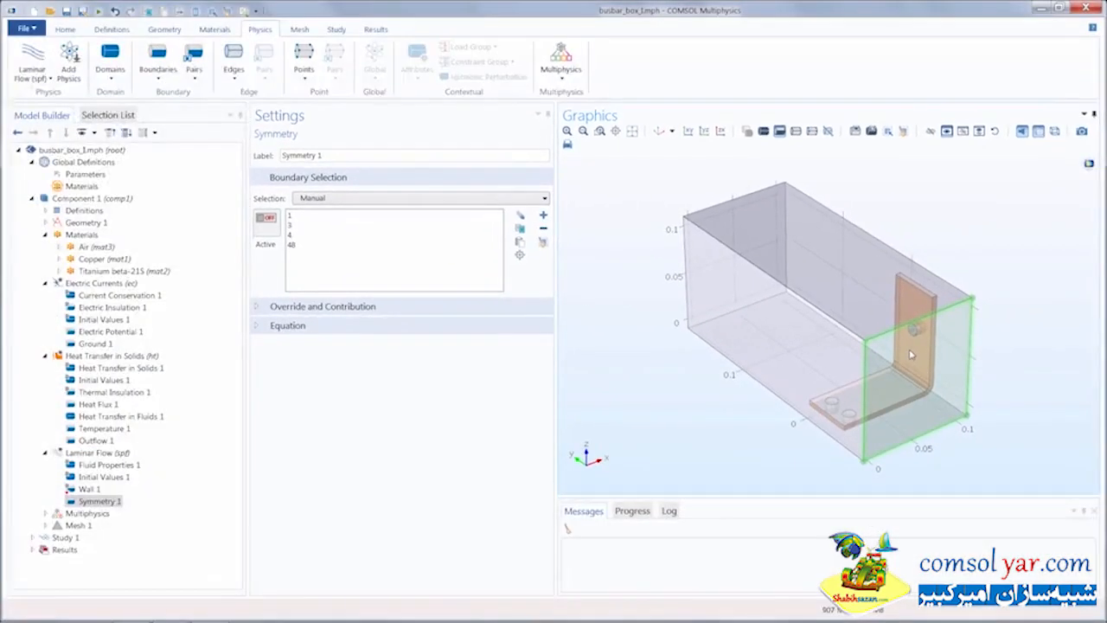
{"action": "left_click", "coordinate": [163, 78]}
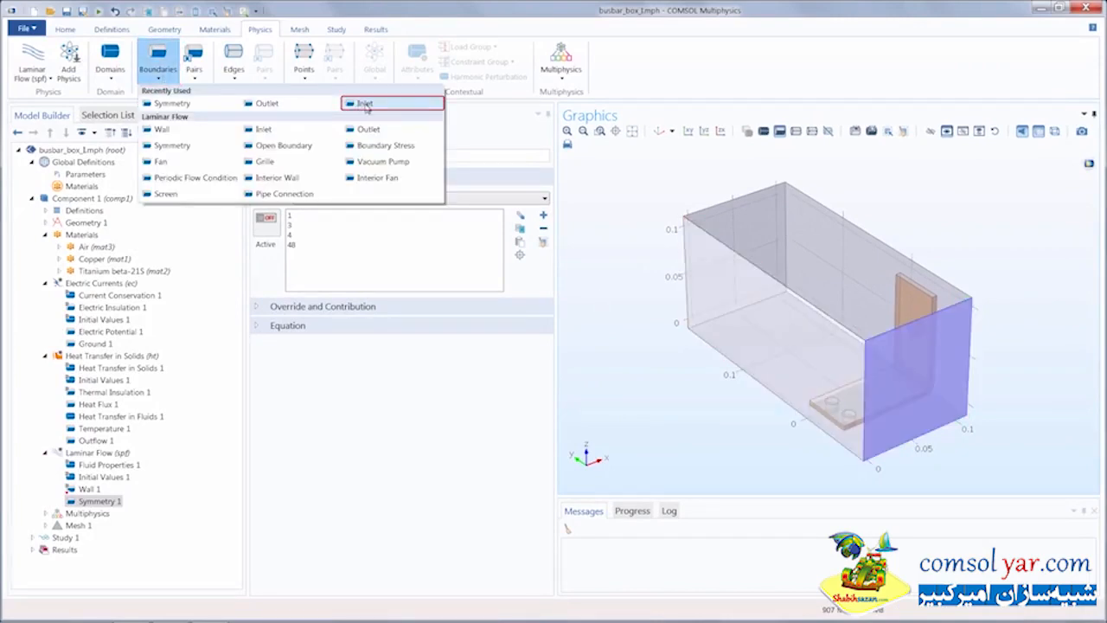
- Apply an Inlet to boundary 2, then rotate the model and select the opposite end face
{"action": "left_click", "coordinate": [365, 105]}
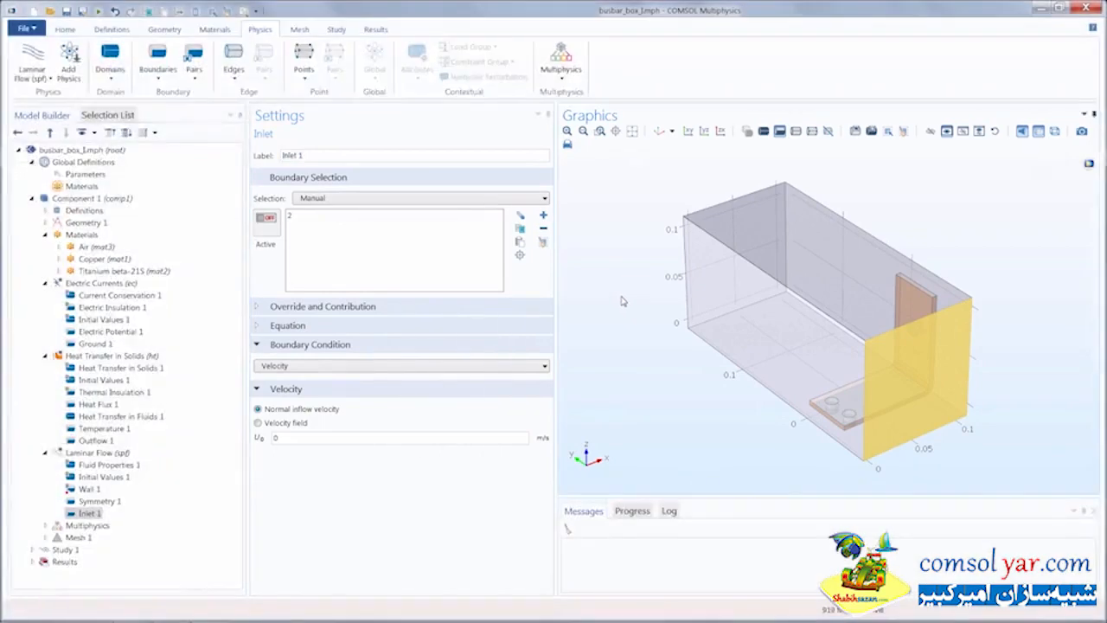
{"action": "left_click_drag", "start_coordinate": [656, 275], "coordinate": [705, 296]}
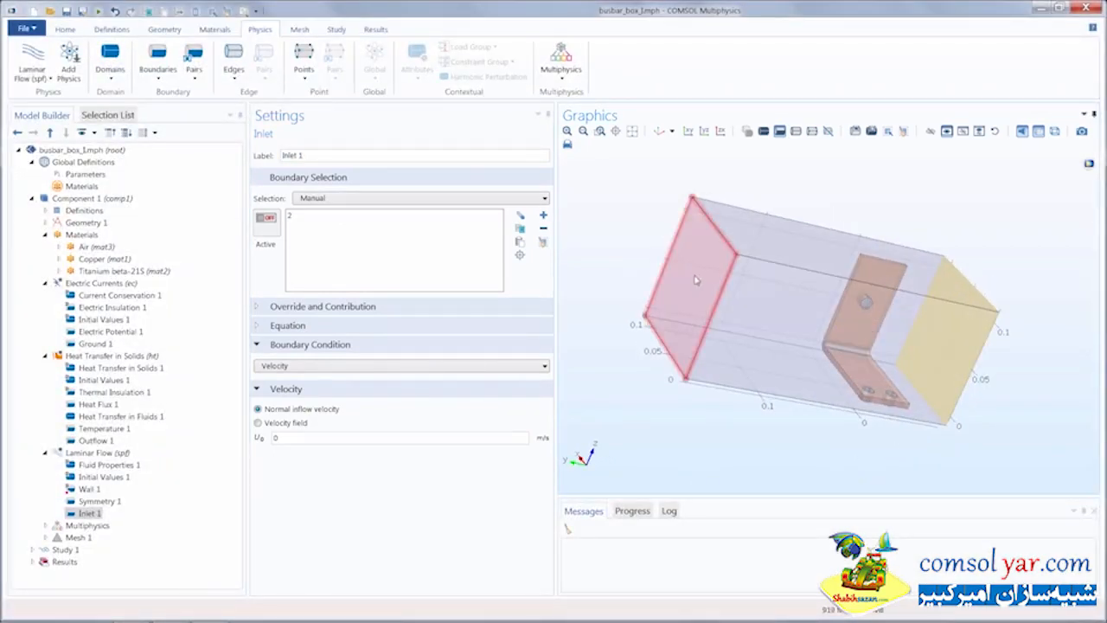
{"action": "left_click", "coordinate": [695, 279]}
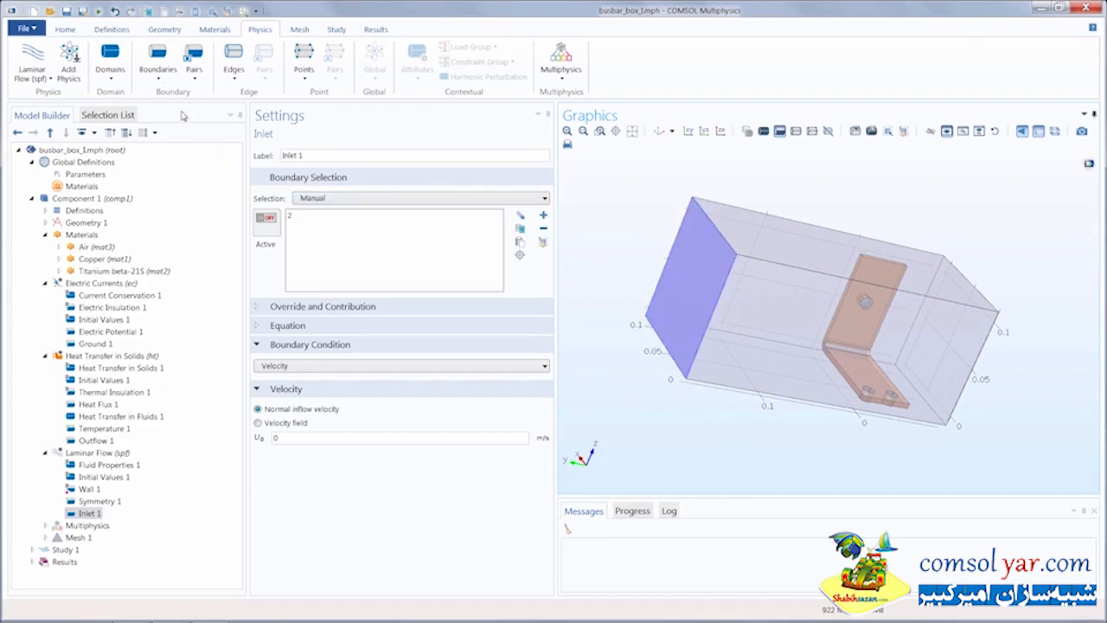
{"action": "left_click", "coordinate": [158, 76]}
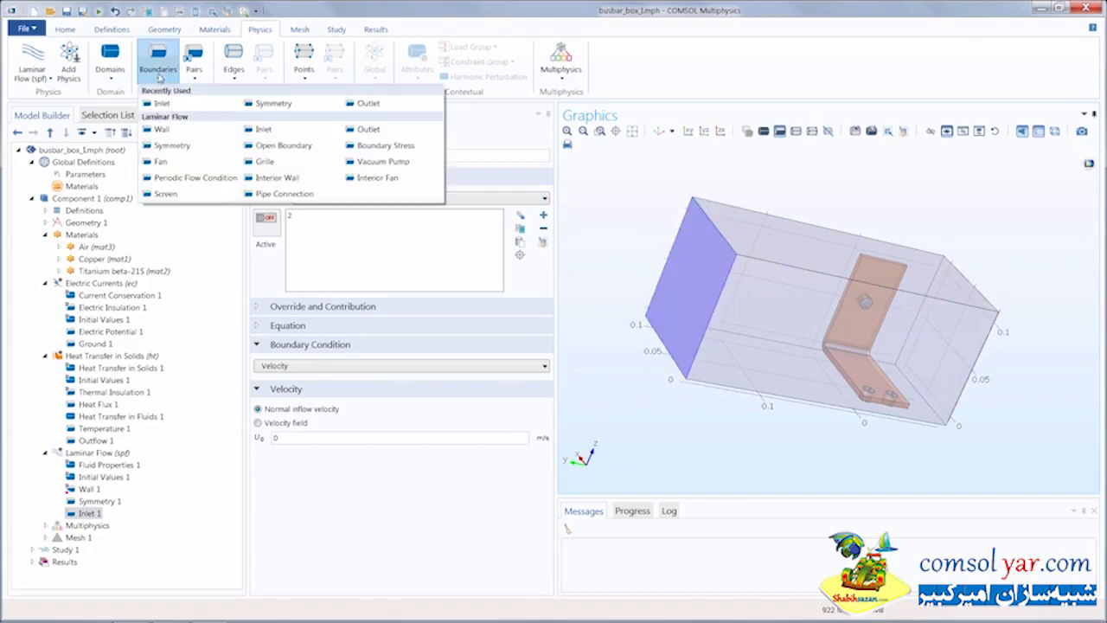
- Apply an Outlet to boundary 5, restore the default view, and set Inlet 1's velocity U0 to Vin
{"action": "left_click", "coordinate": [364, 104]}
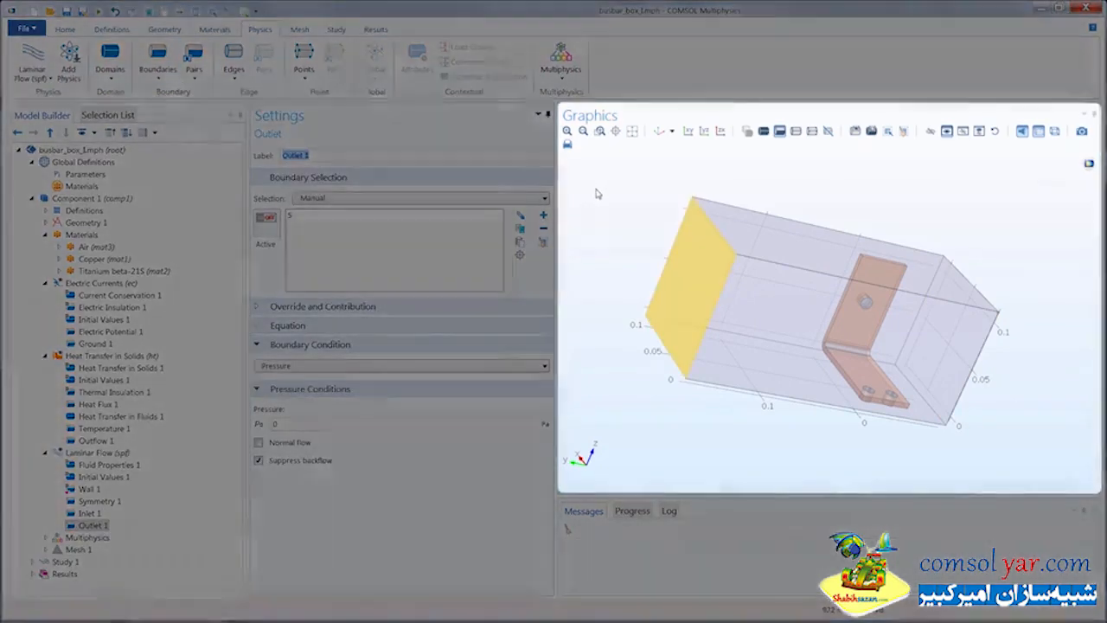
{"action": "left_click_drag", "start_coordinate": [596, 193], "coordinate": [617, 184]}
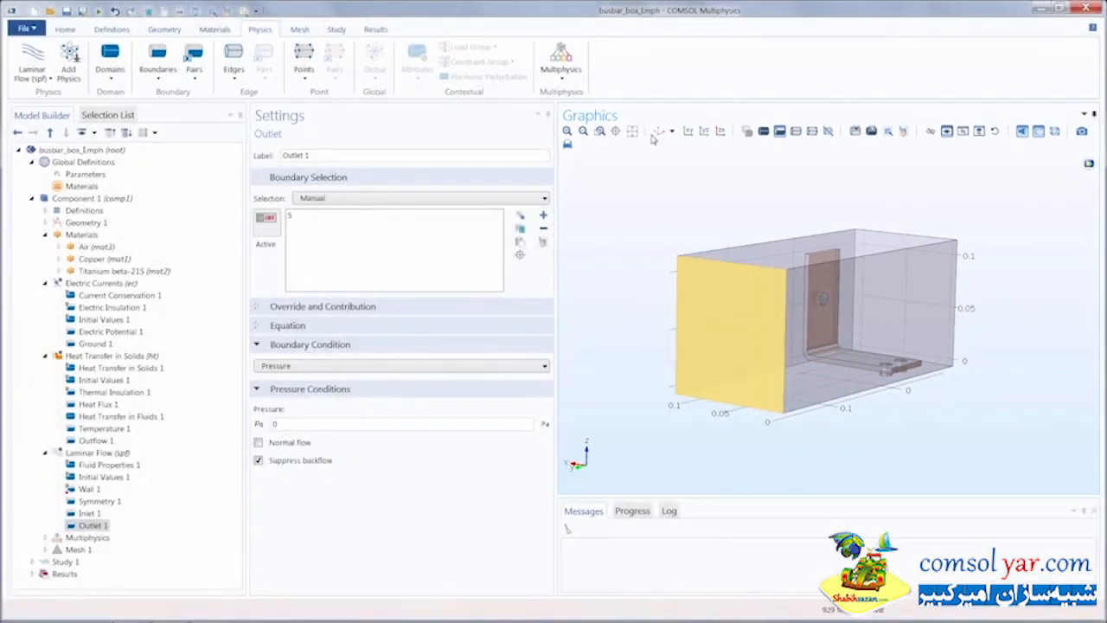
{"action": "left_click", "coordinate": [658, 132]}
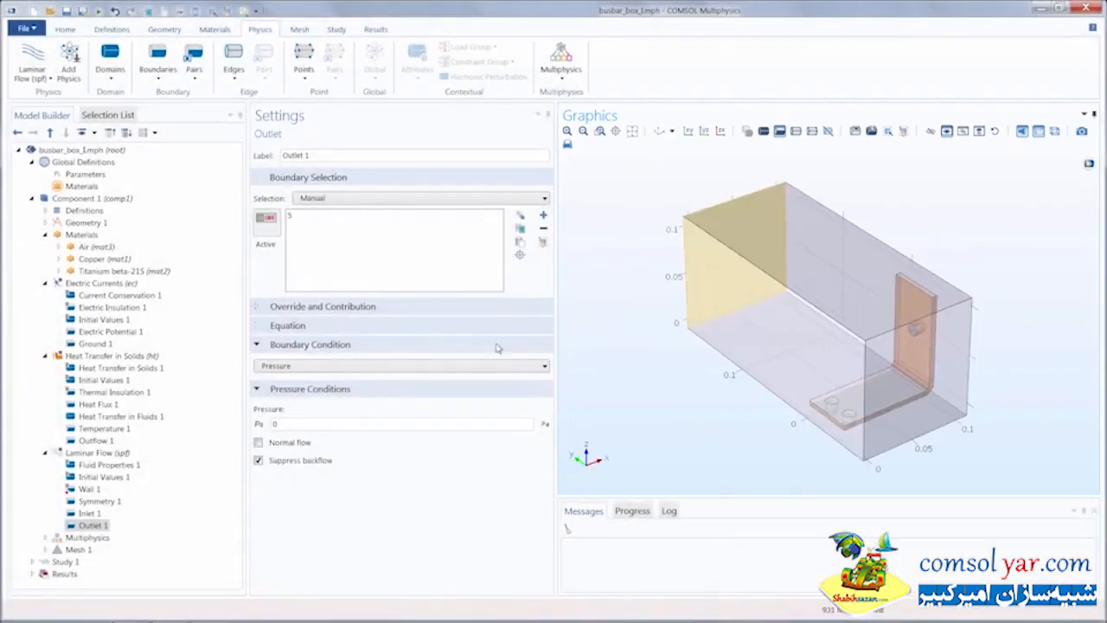
{"action": "left_click", "coordinate": [90, 513]}
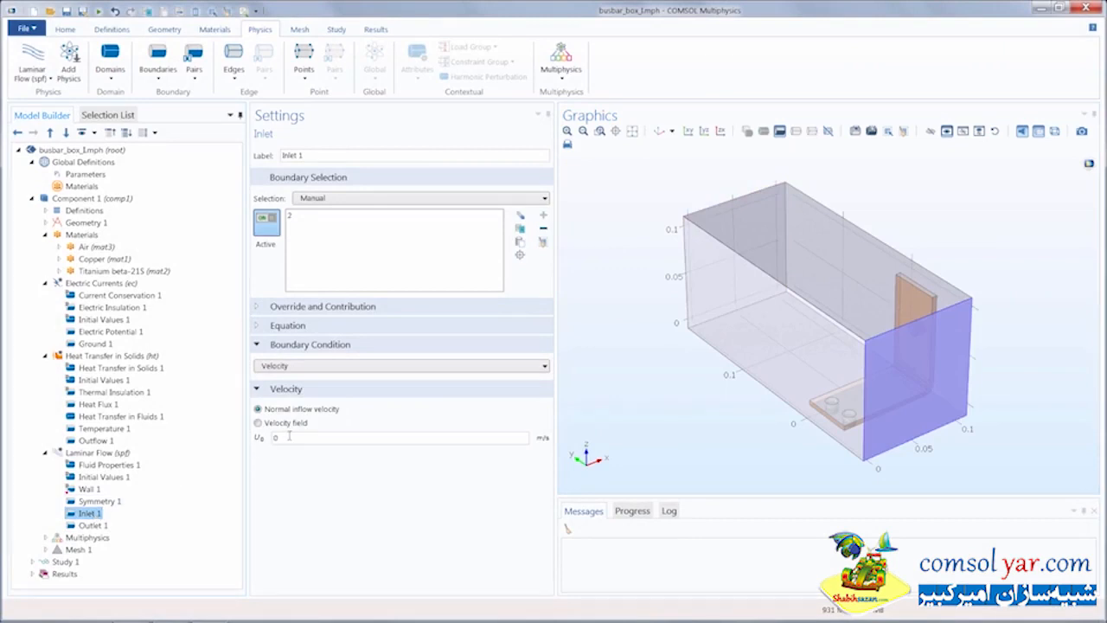
{"action": "type", "text": "Vin"}
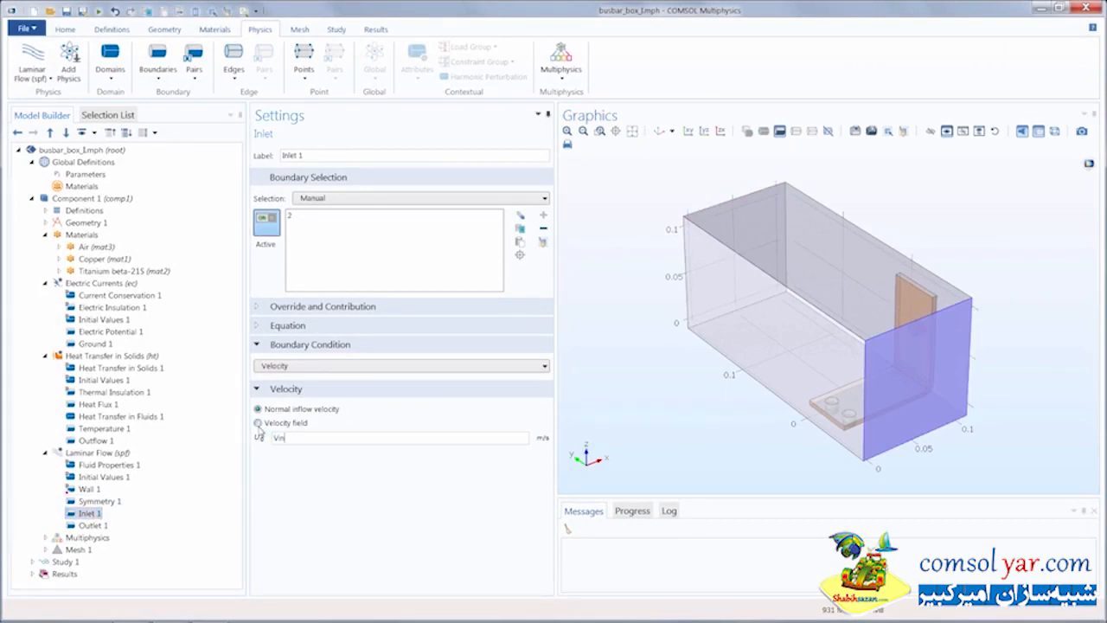